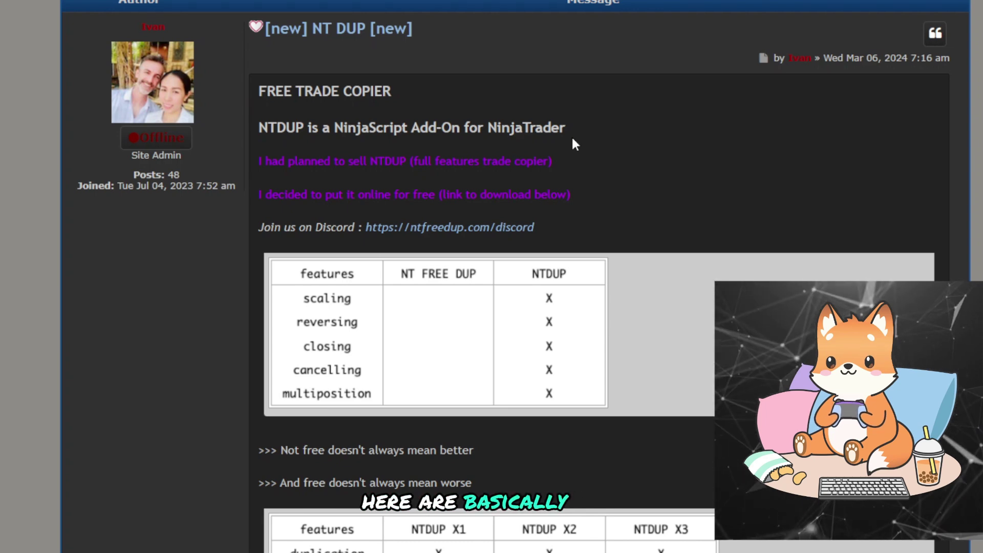
Step: Scroll up and down through the NTDUP forum page
{"action": "scroll", "coordinate": [501, 338], "scroll_direction": "down", "scroll_amount": 3}
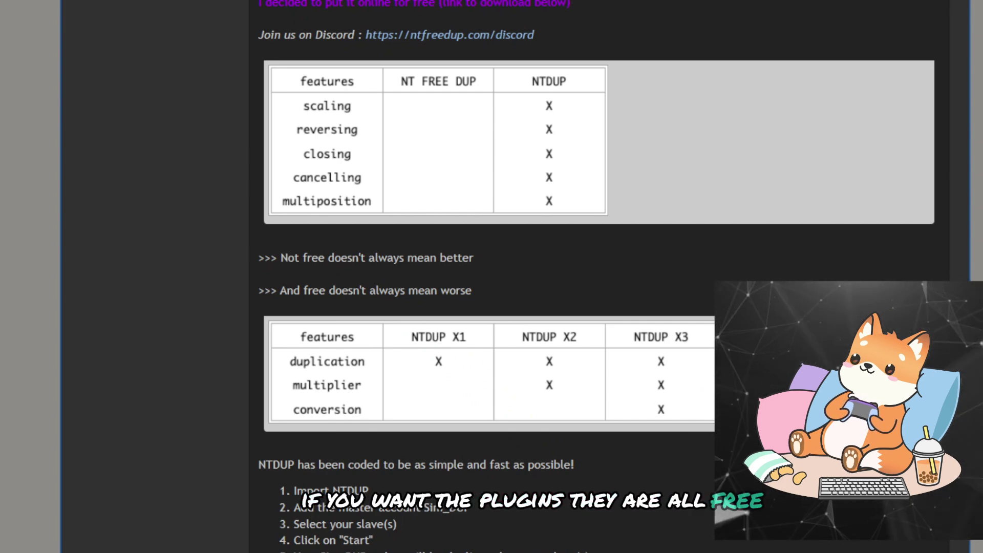
{"action": "scroll", "coordinate": [511, 277], "scroll_direction": "up", "scroll_amount": 5}
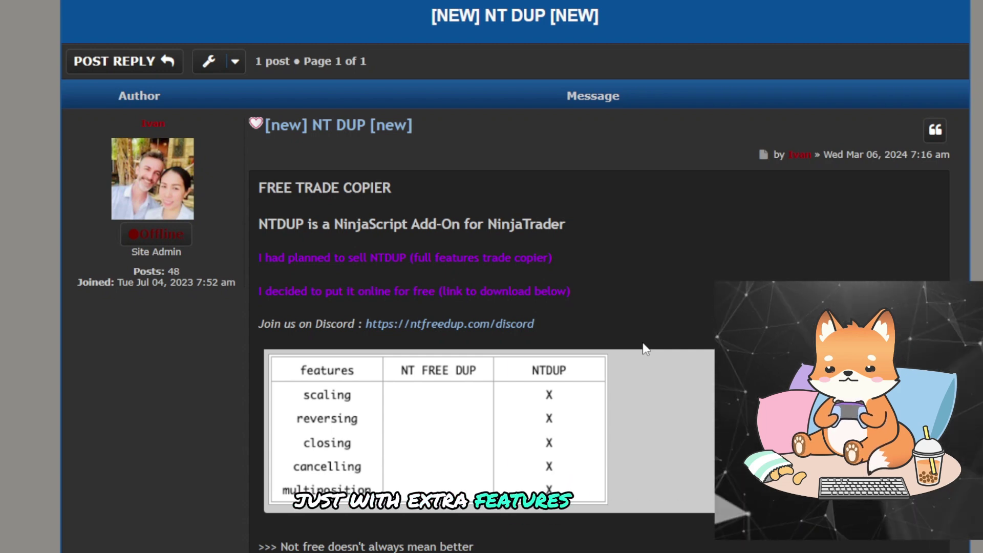
{"action": "scroll", "coordinate": [645, 350], "scroll_direction": "down", "scroll_amount": 7}
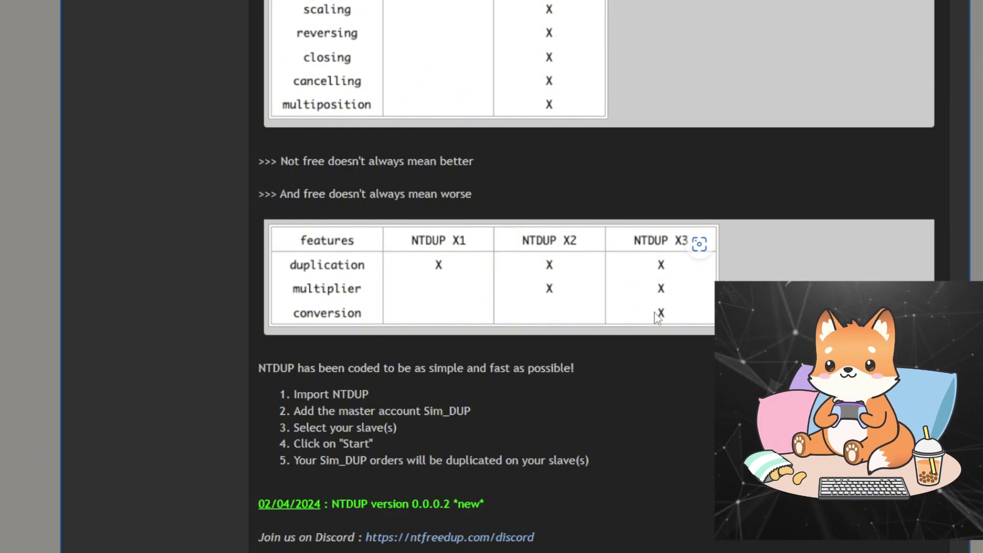
{"action": "scroll", "coordinate": [428, 279], "scroll_direction": "up", "scroll_amount": 8}
{"action": "scroll", "coordinate": [430, 287], "scroll_direction": "down", "scroll_amount": 6}
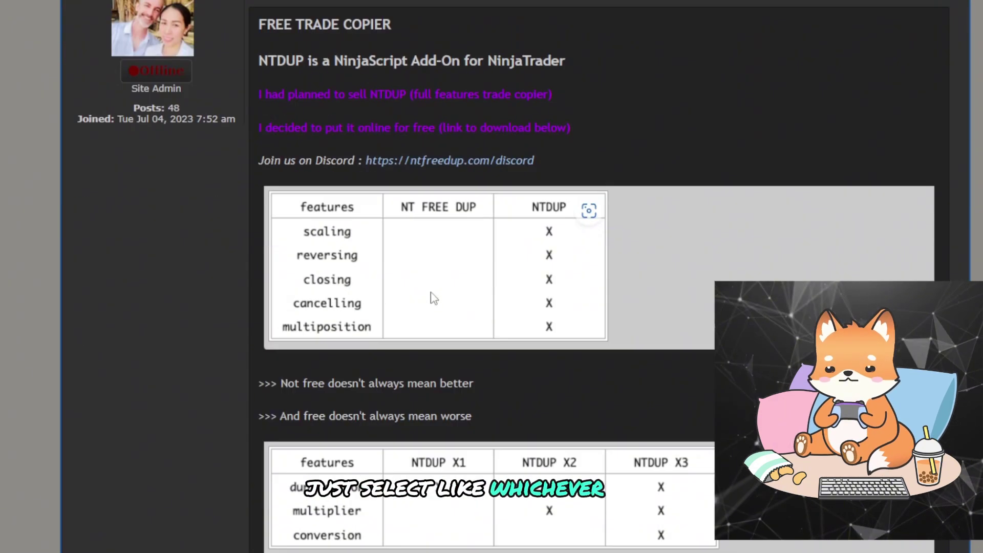
{"action": "scroll", "coordinate": [475, 312], "scroll_direction": "down", "scroll_amount": 9}
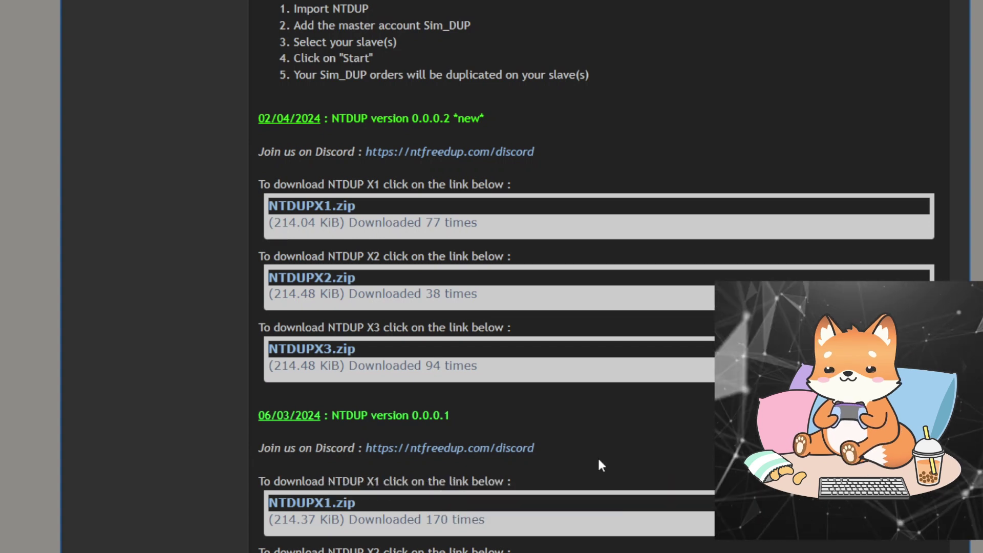
Step: Bring NinjaTrader forward, glance at its tools list without choosing anything, then minimize it
{"action": "mouse_move", "coordinate": [615, 550]}
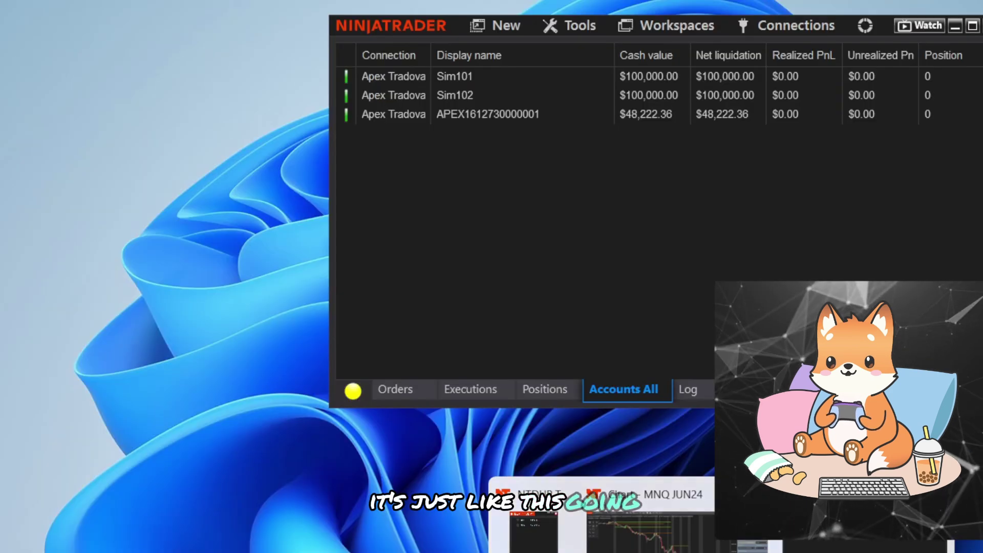
{"action": "left_click", "coordinate": [768, 517]}
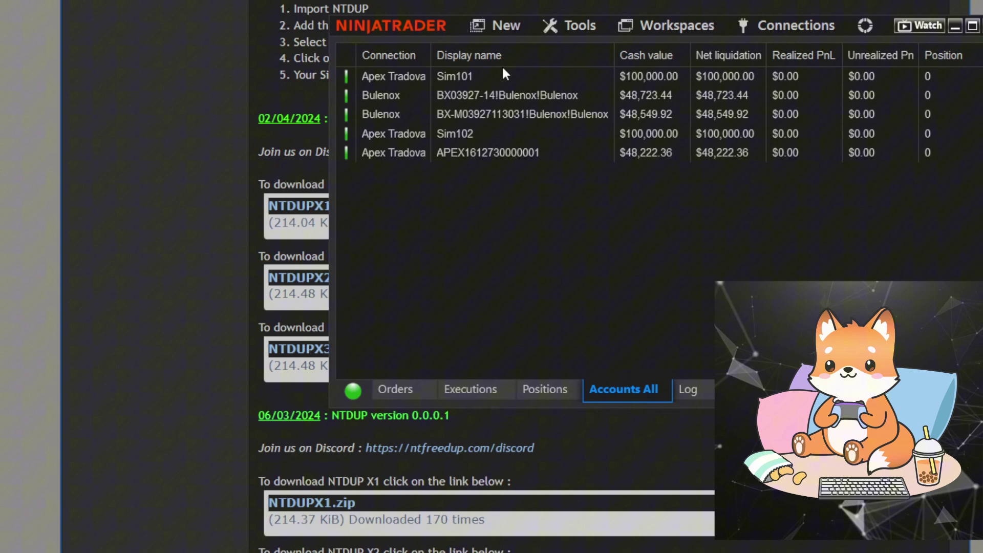
{"action": "left_click", "coordinate": [561, 26]}
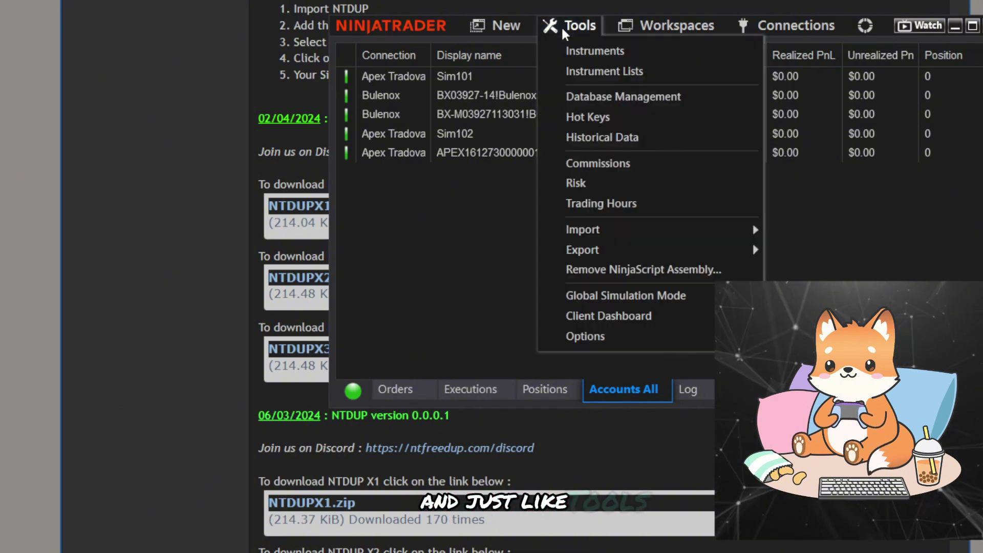
{"action": "mouse_move", "coordinate": [660, 230]}
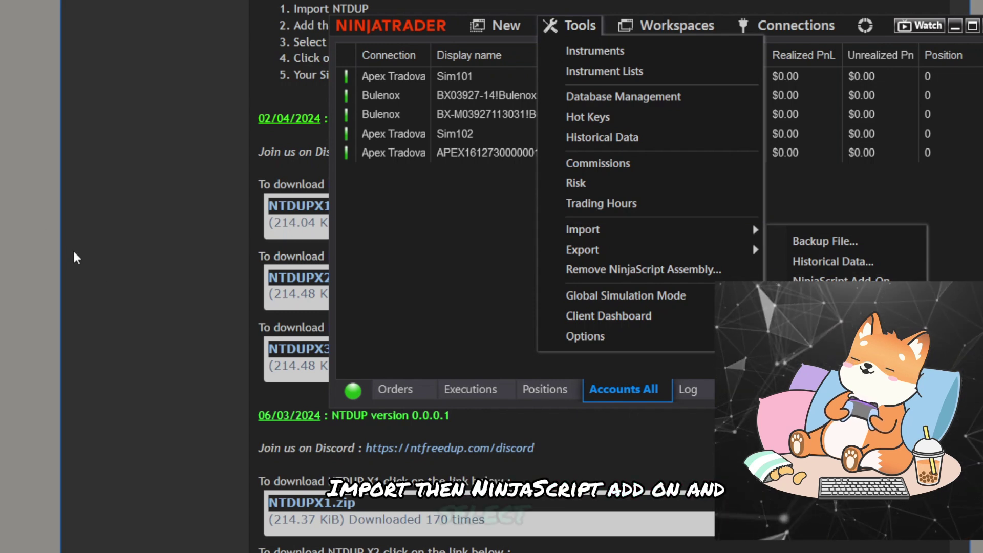
{"action": "left_click", "coordinate": [146, 301]}
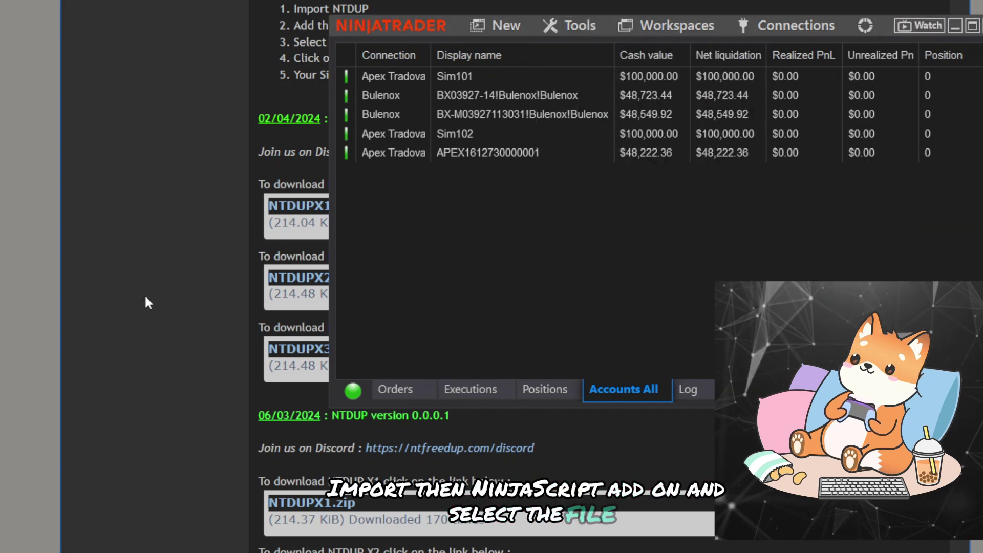
{"action": "left_click", "coordinate": [955, 27]}
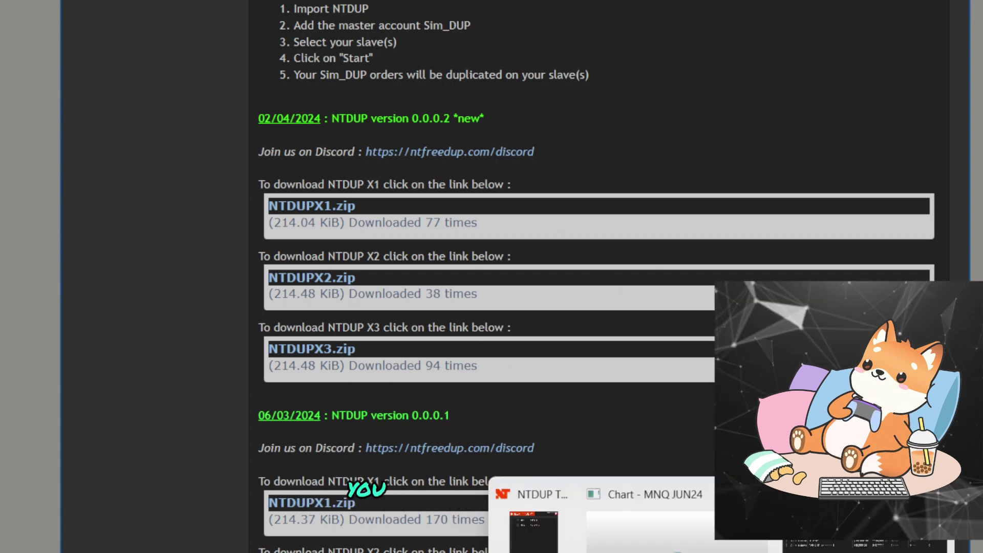
Step: Create simulation account Sim_DUP with 50000 initial cash and acknowledge the reconnect notice
{"action": "key", "text": "alt+Tab"}
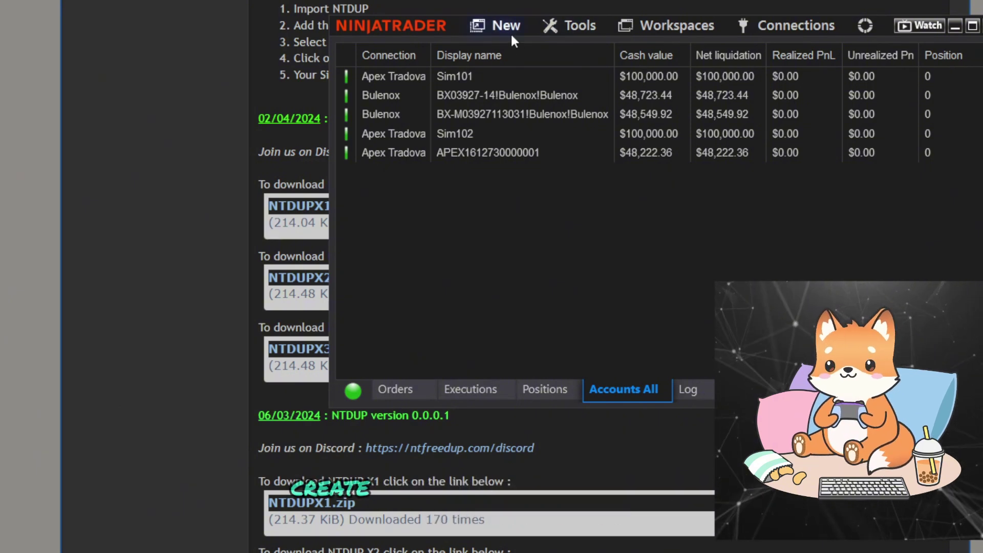
{"action": "right_click", "coordinate": [538, 193]}
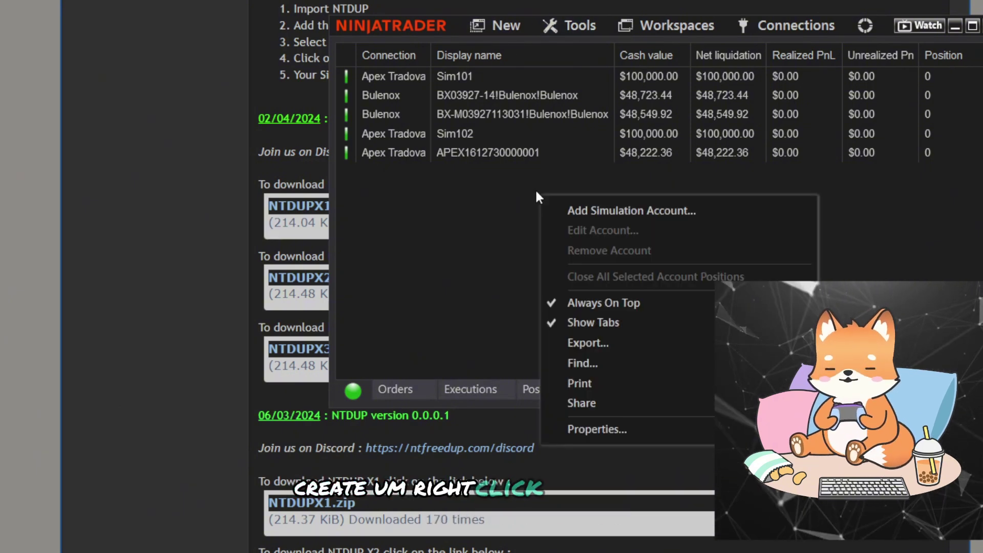
{"action": "left_click", "coordinate": [631, 213]}
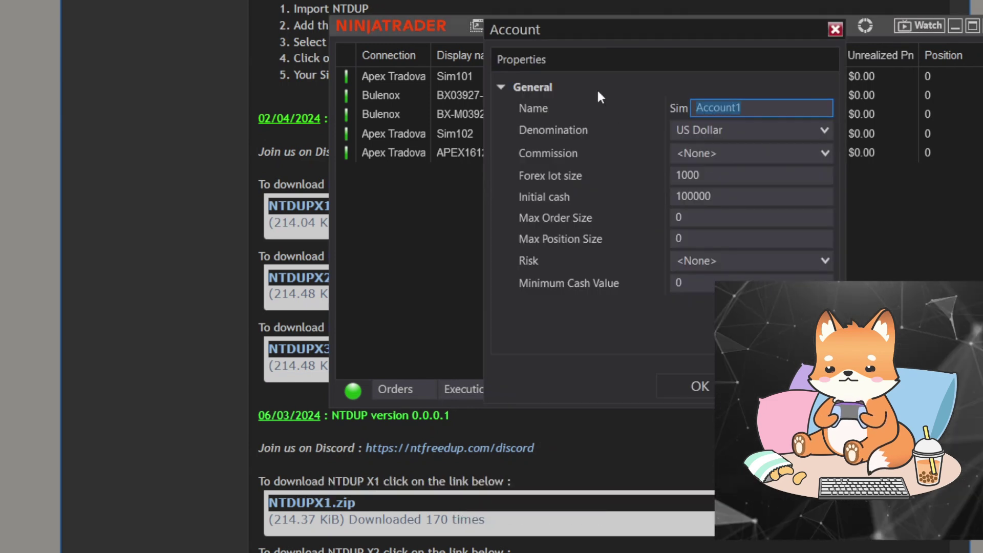
{"action": "key", "text": "BackSpace"}
{"action": "type", "text": "_"}
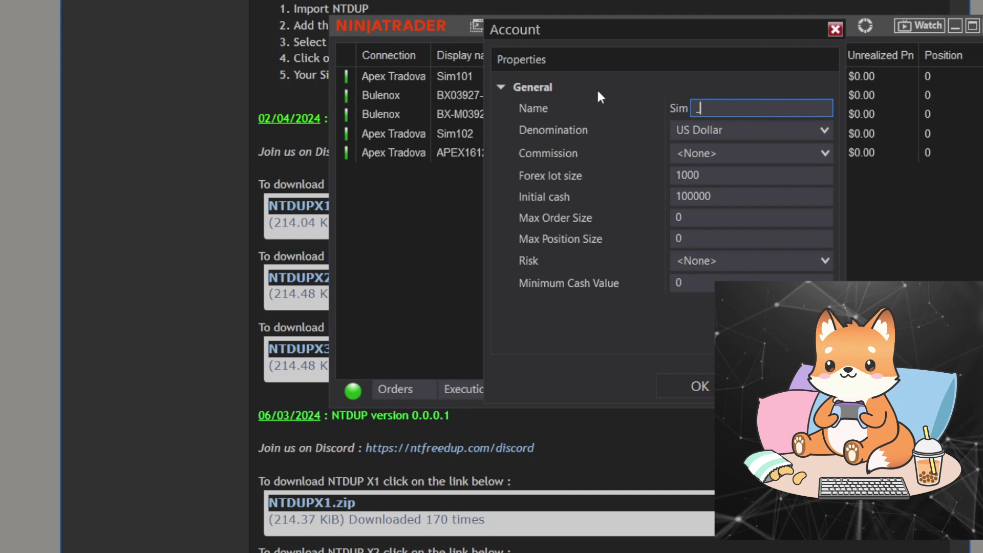
{"action": "type", "text": "DUP"}
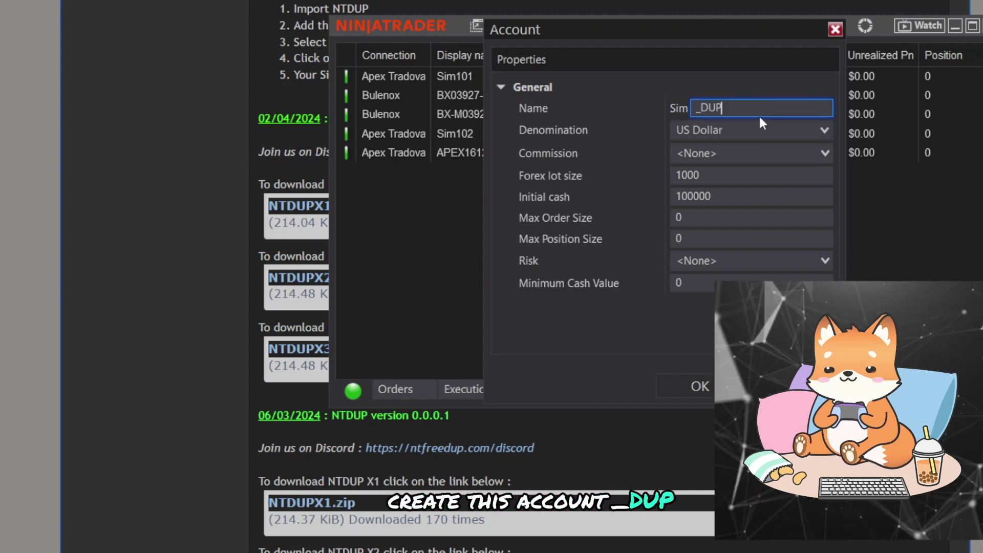
{"action": "left_click", "coordinate": [731, 195]}
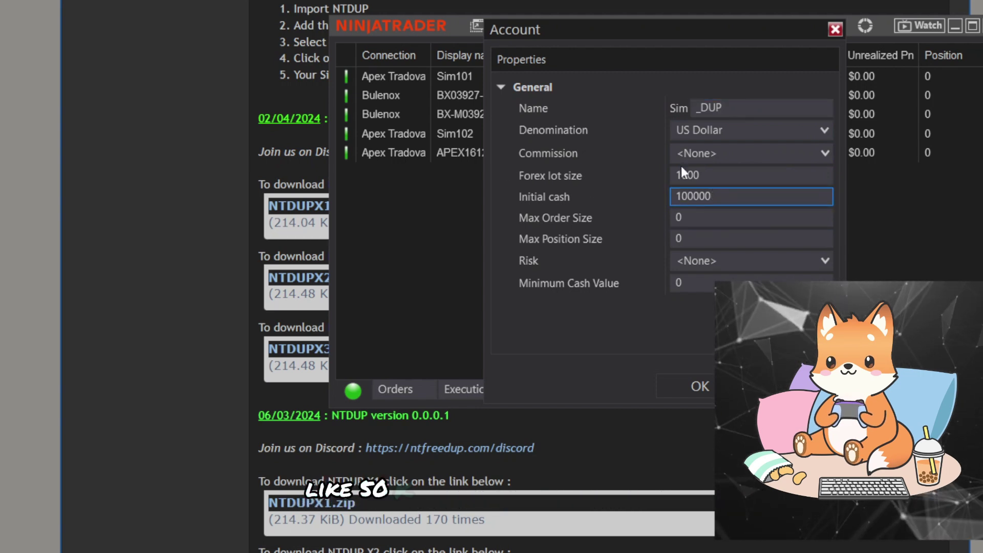
{"action": "key", "text": "ctrl+a"}
{"action": "type", "text": "50000"}
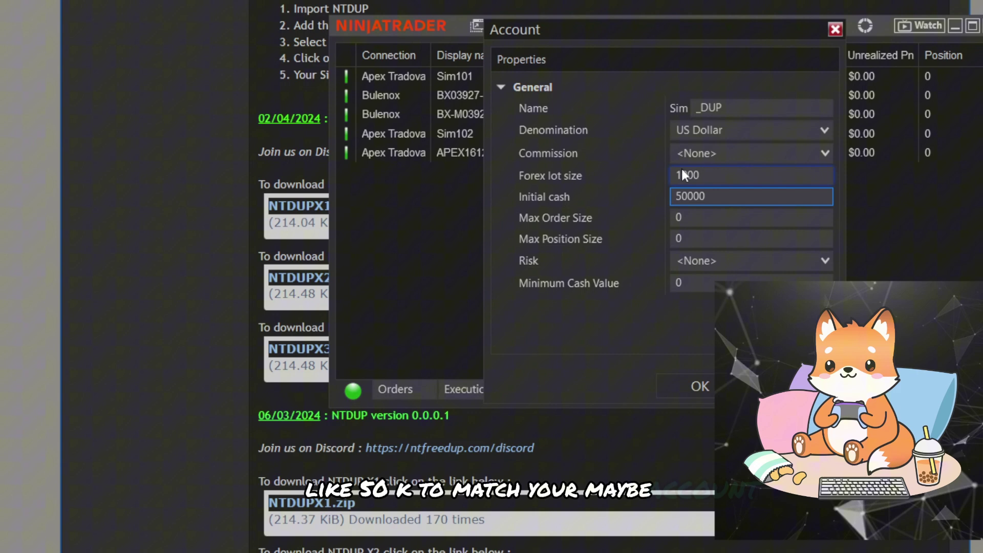
{"action": "left_click", "coordinate": [686, 381]}
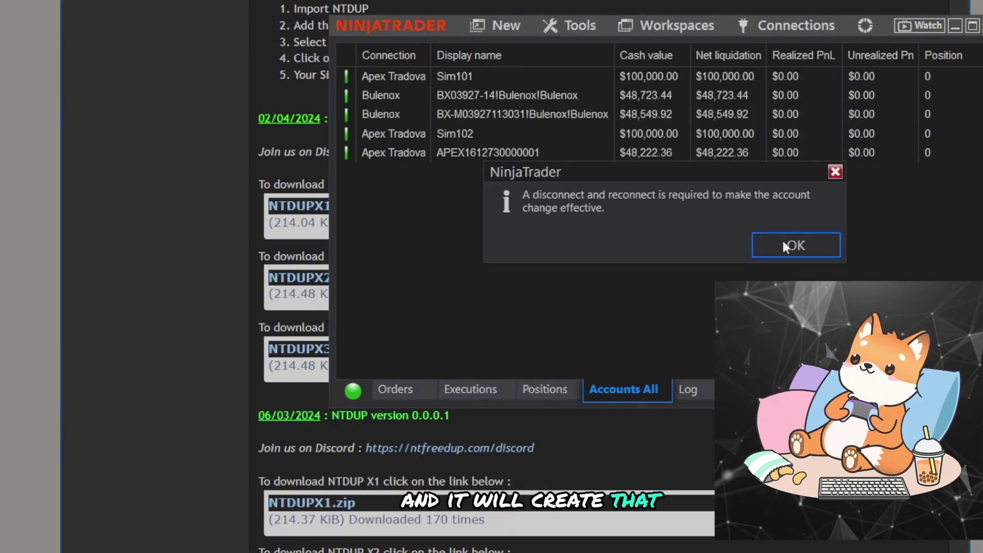
{"action": "left_click", "coordinate": [786, 246]}
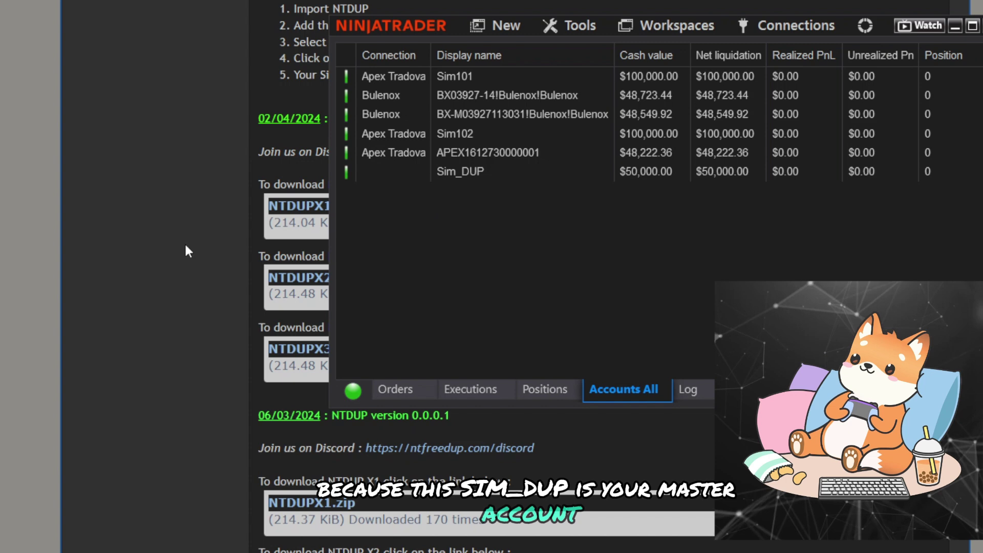
Step: Minimize NinjaTrader and scroll through the NT DUP forum post
{"action": "left_click", "coordinate": [955, 25]}
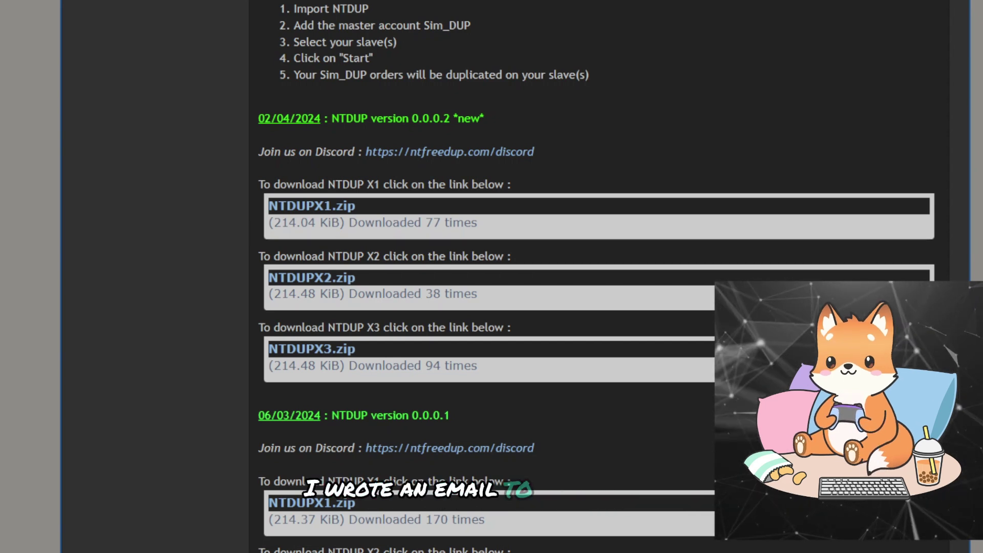
{"action": "scroll", "coordinate": [477, 92], "scroll_direction": "up", "scroll_amount": 10}
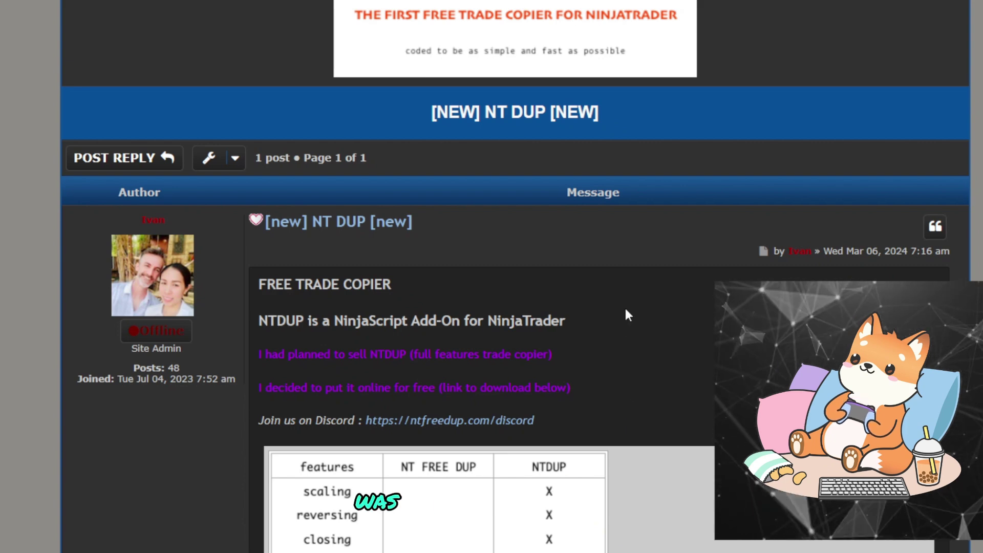
{"action": "scroll", "coordinate": [624, 307], "scroll_direction": "down", "scroll_amount": 3}
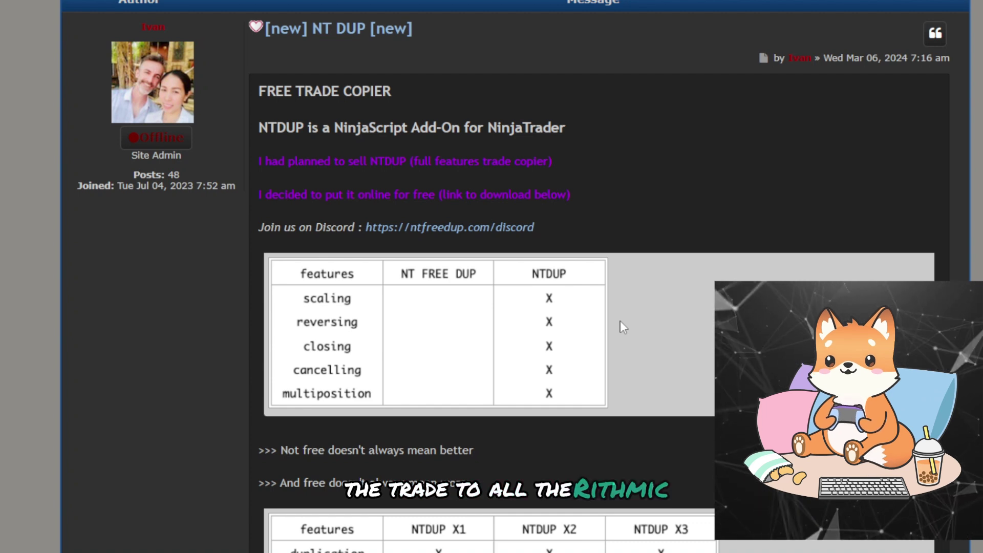
{"action": "mouse_move", "coordinate": [608, 333]}
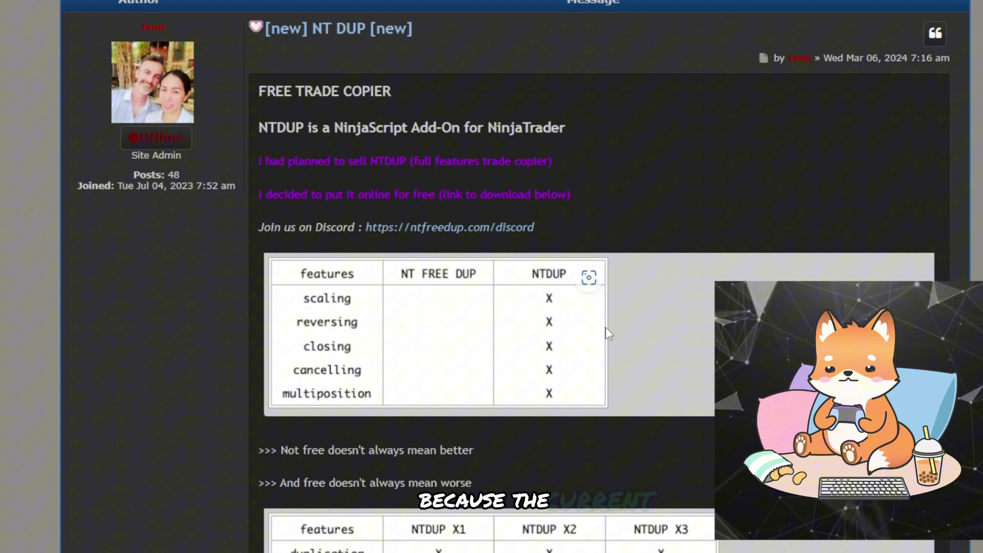
{"action": "scroll", "coordinate": [688, 212], "scroll_direction": "down", "scroll_amount": 9}
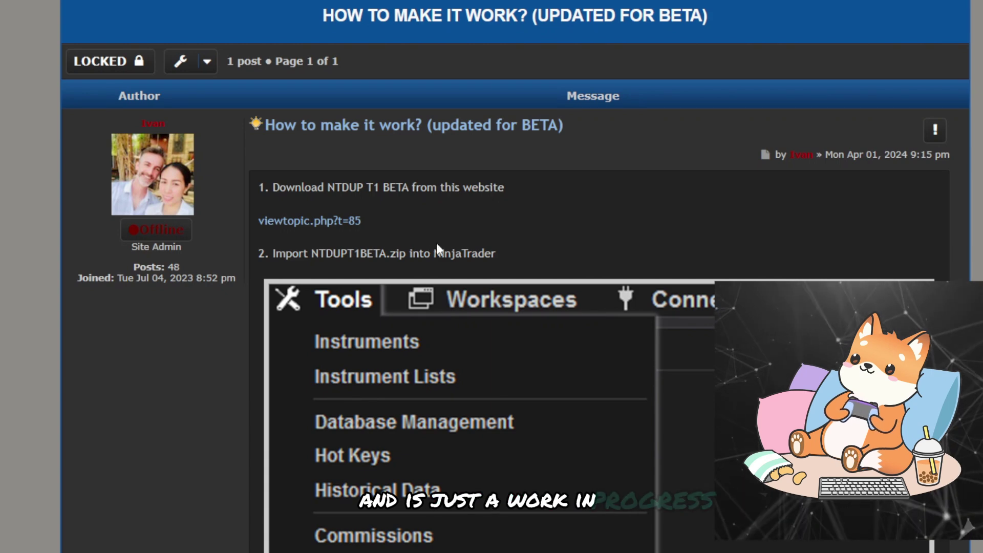
Step: Scroll the forum post to the NinjaTrader Tools > Import screenshot
{"action": "scroll", "coordinate": [437, 248], "scroll_direction": "down", "scroll_amount": 3}
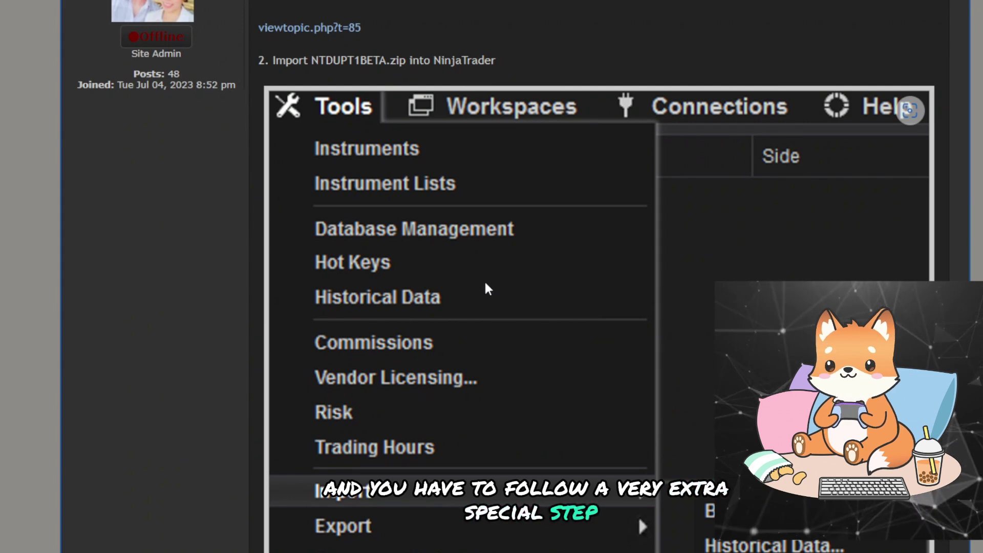
{"action": "scroll", "coordinate": [486, 288], "scroll_direction": "down", "scroll_amount": 4}
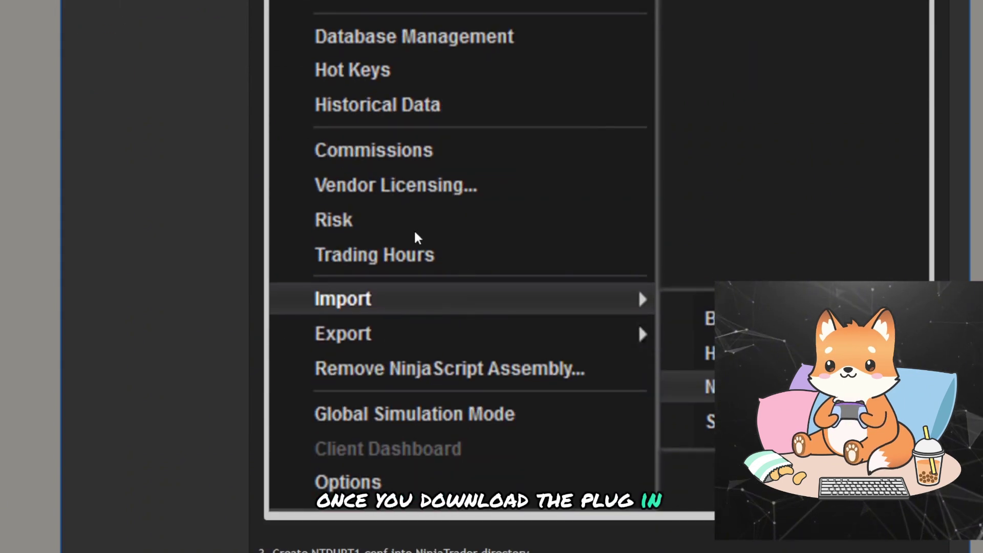
{"action": "scroll", "coordinate": [414, 235], "scroll_direction": "up", "scroll_amount": 2}
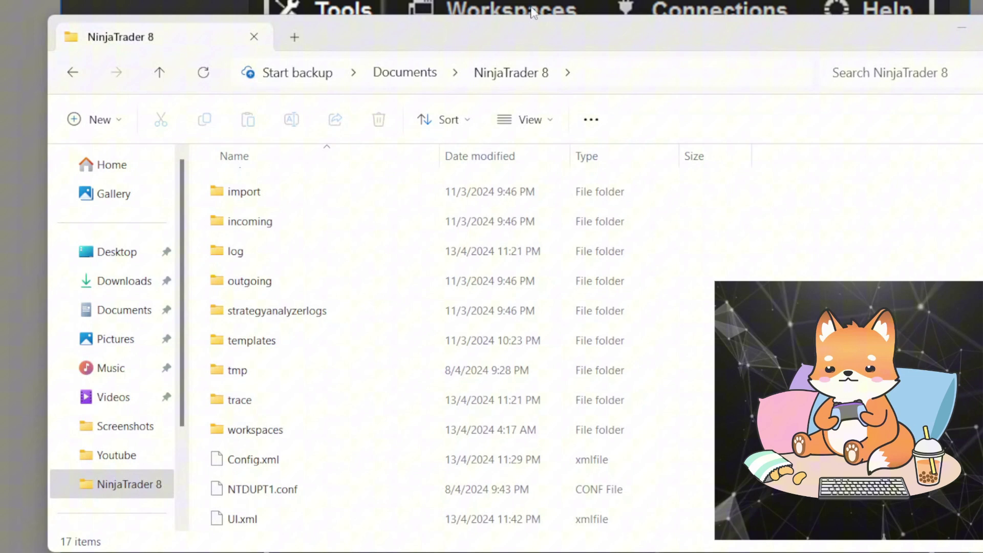
{"action": "left_click", "coordinate": [548, 129]}
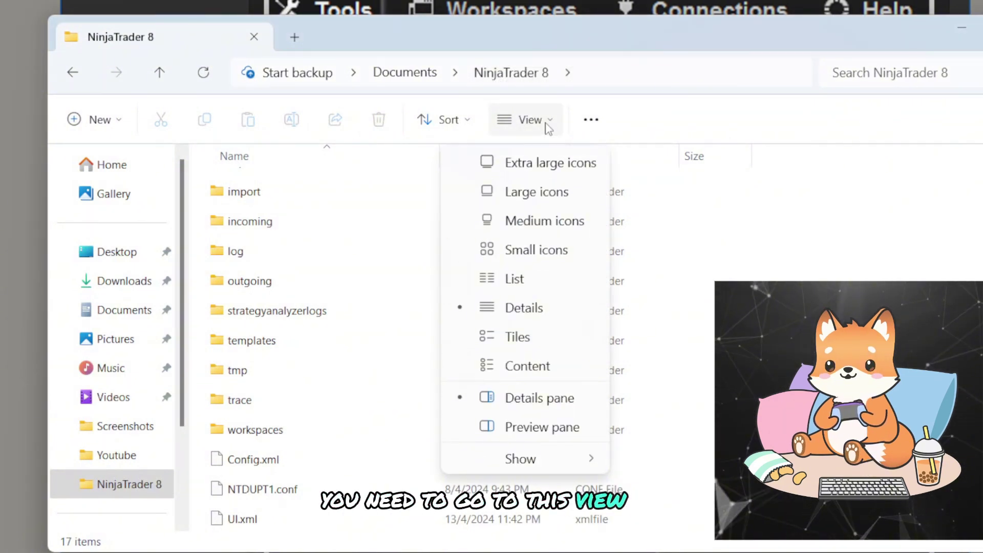
{"action": "mouse_move", "coordinate": [541, 463]}
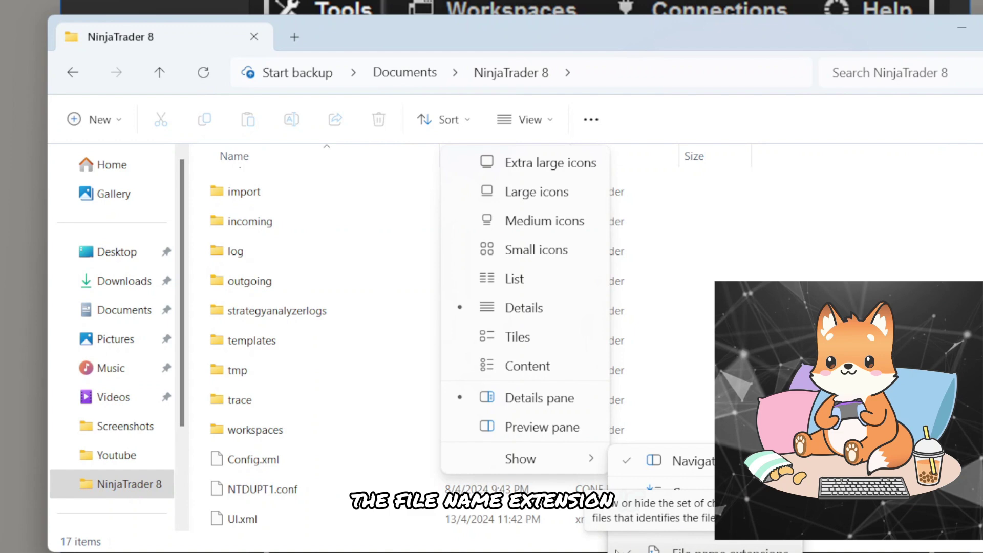
{"action": "left_click", "coordinate": [681, 91]}
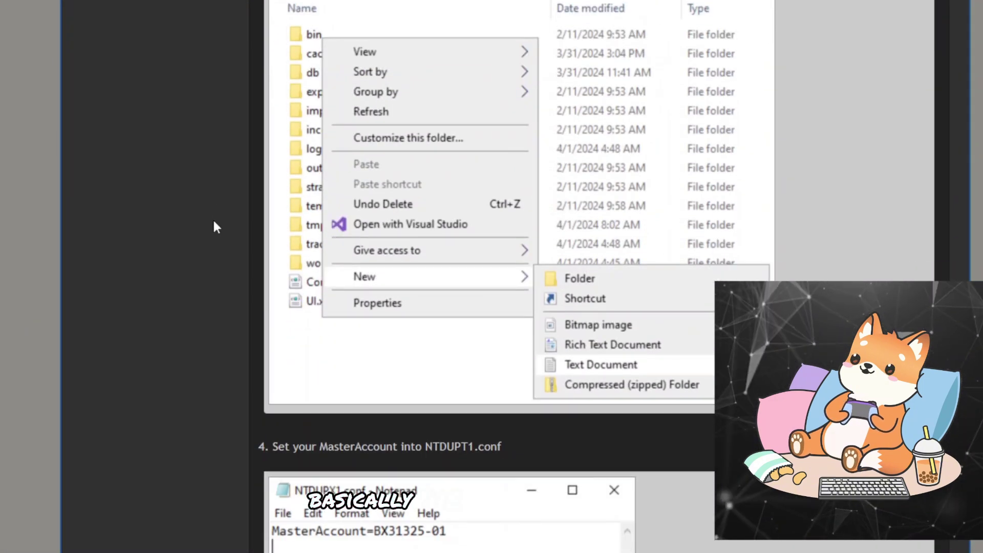
{"action": "scroll", "coordinate": [410, 265], "scroll_direction": "down", "scroll_amount": 4}
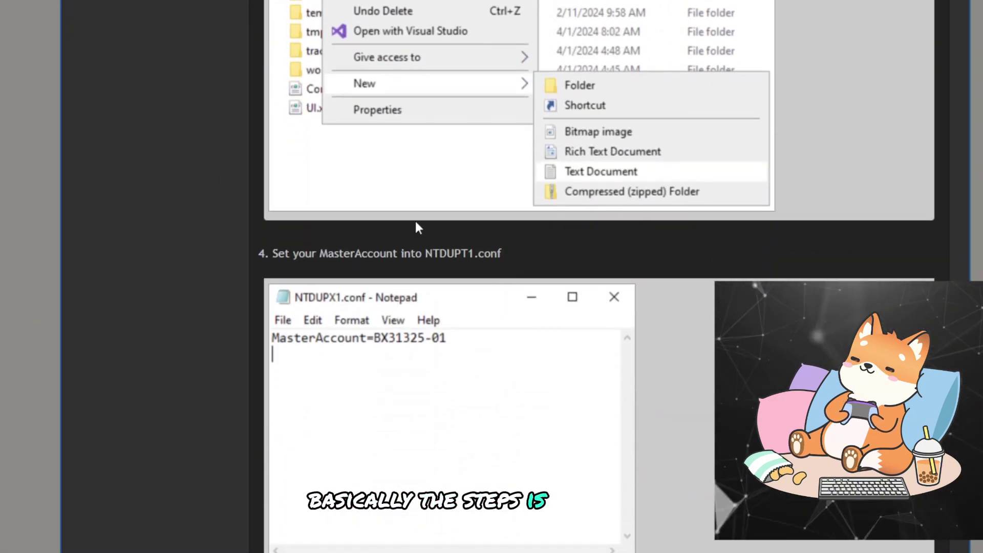
{"action": "scroll", "coordinate": [434, 242], "scroll_direction": "up", "scroll_amount": 2}
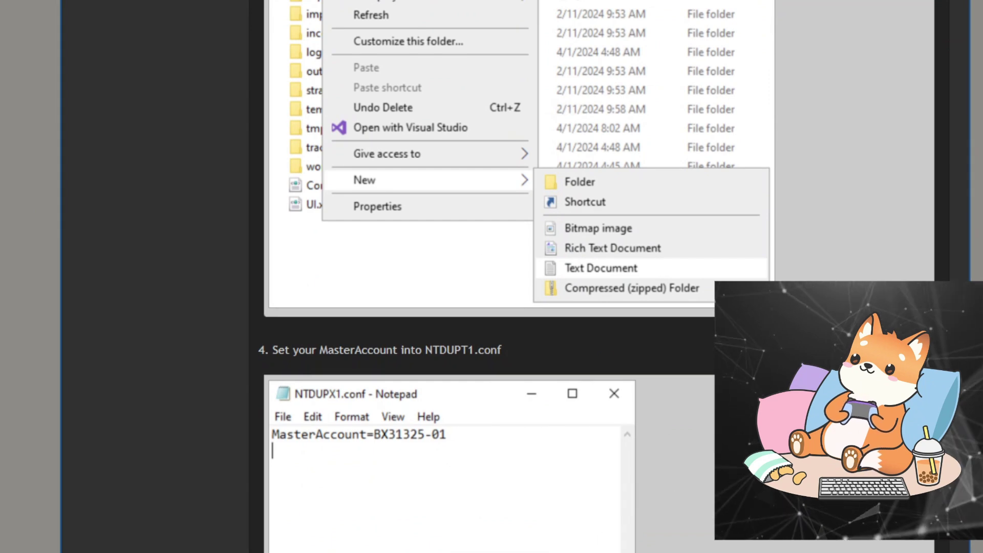
{"action": "key", "text": "alt+Tab"}
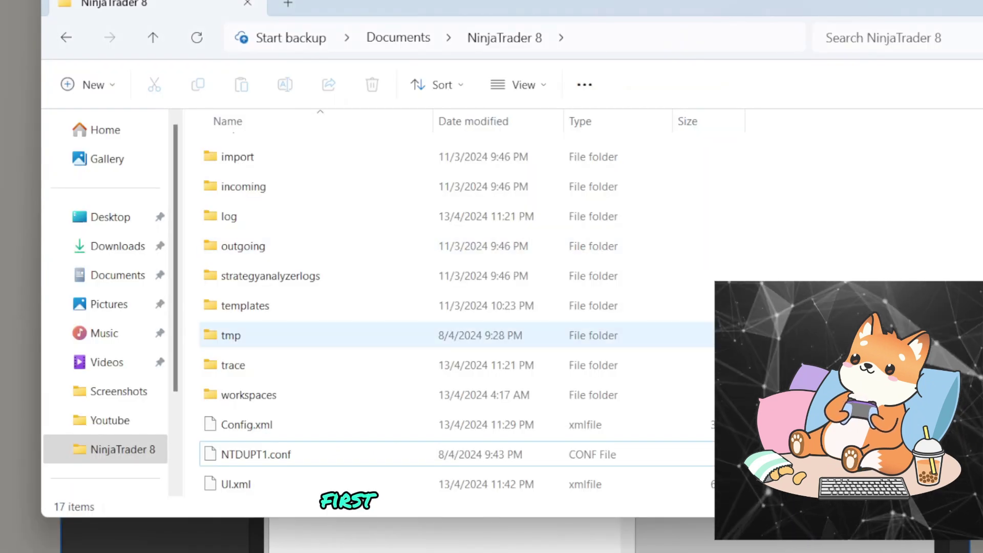
Step: Create a New > Text Document in the folder and name it NTDUPT2.txt
{"action": "right_click", "coordinate": [724, 345]}
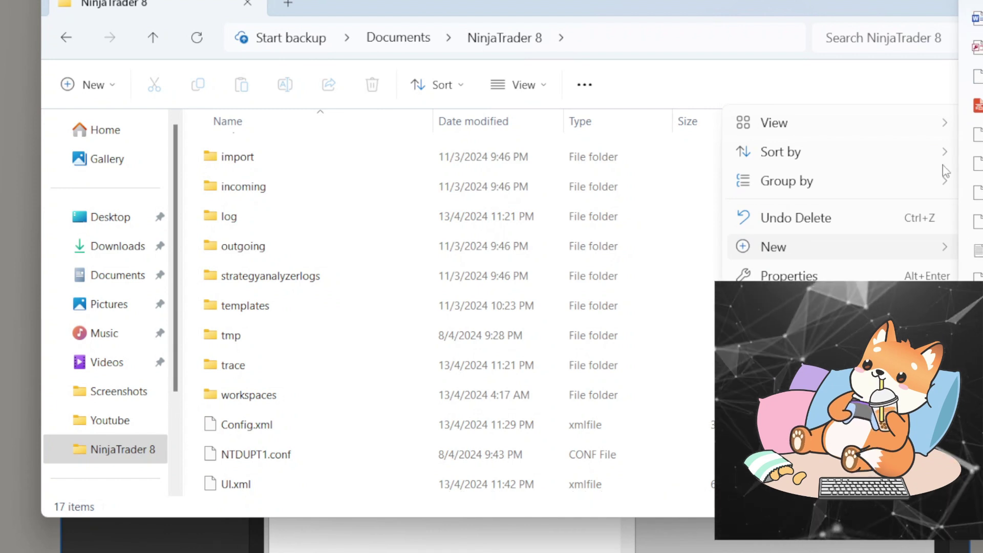
{"action": "left_click", "coordinate": [640, 441]}
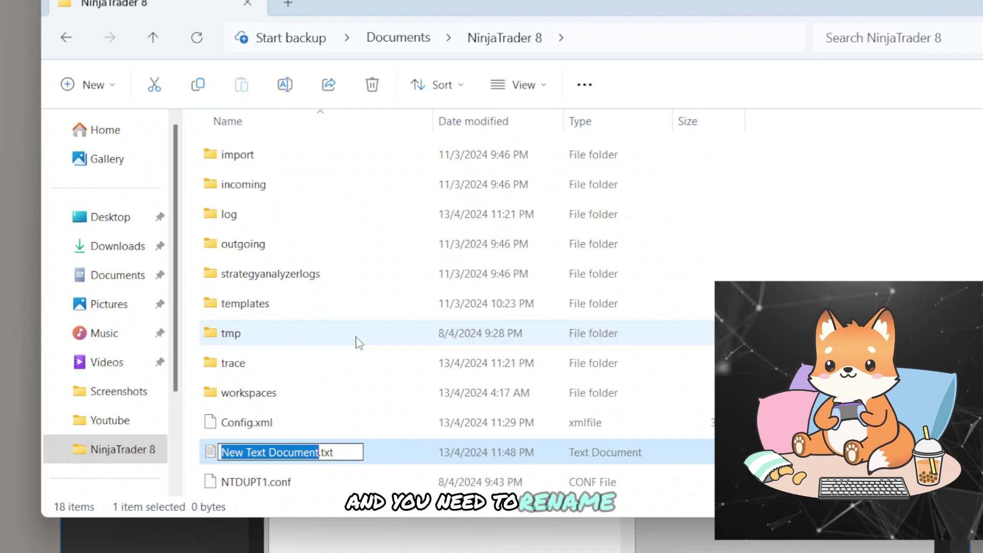
{"action": "type", "text": "N"}
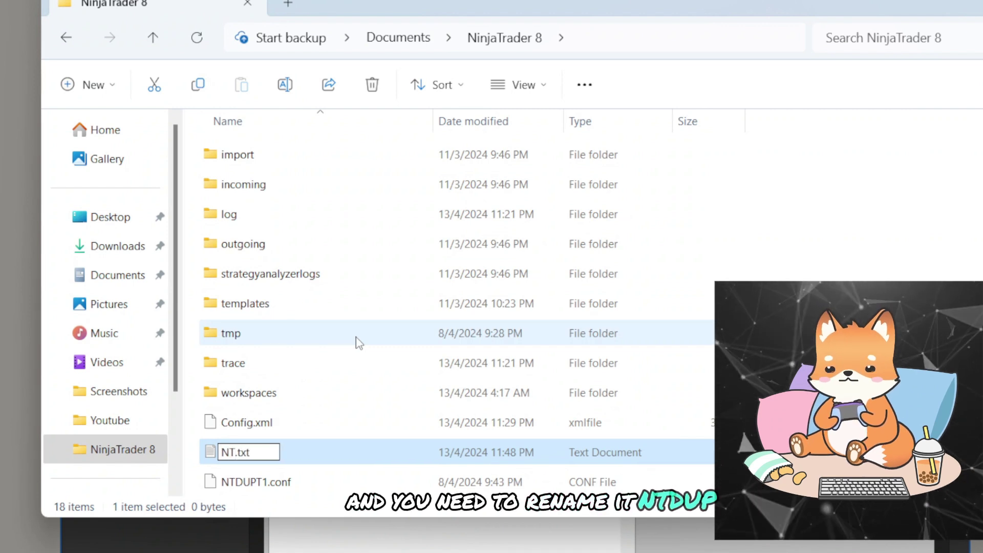
{"action": "type", "text": "TDUPT1"}
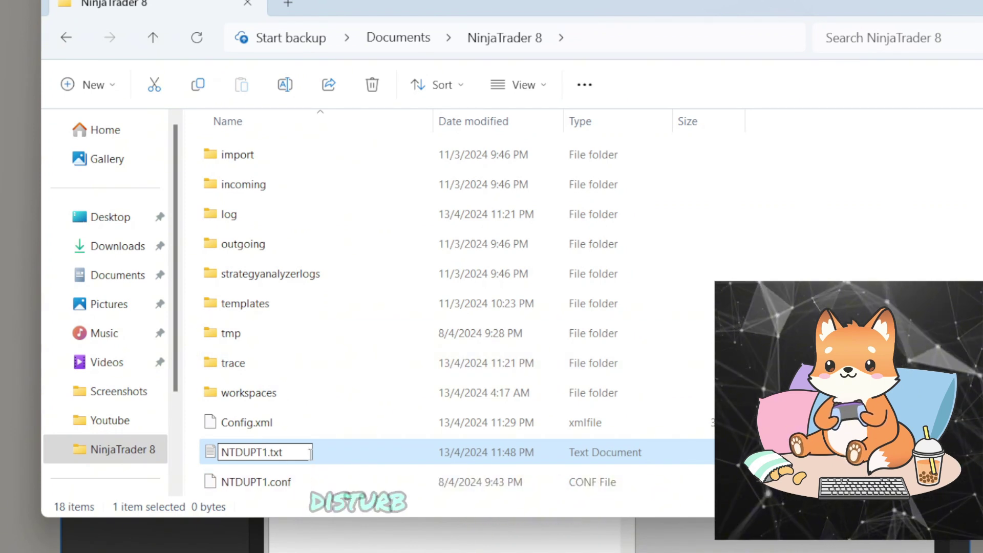
{"action": "key", "text": "BackSpace"}
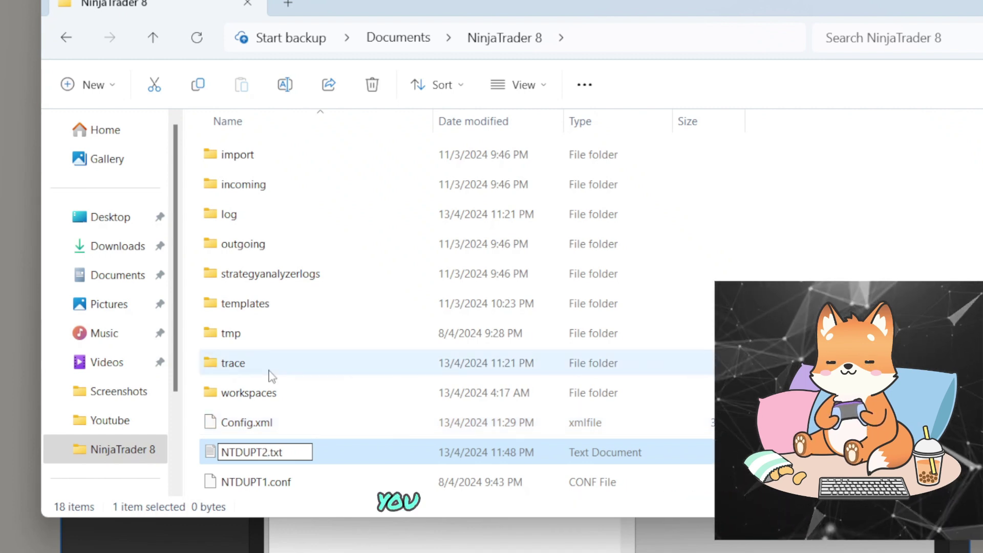
{"action": "left_click", "coordinate": [317, 453]}
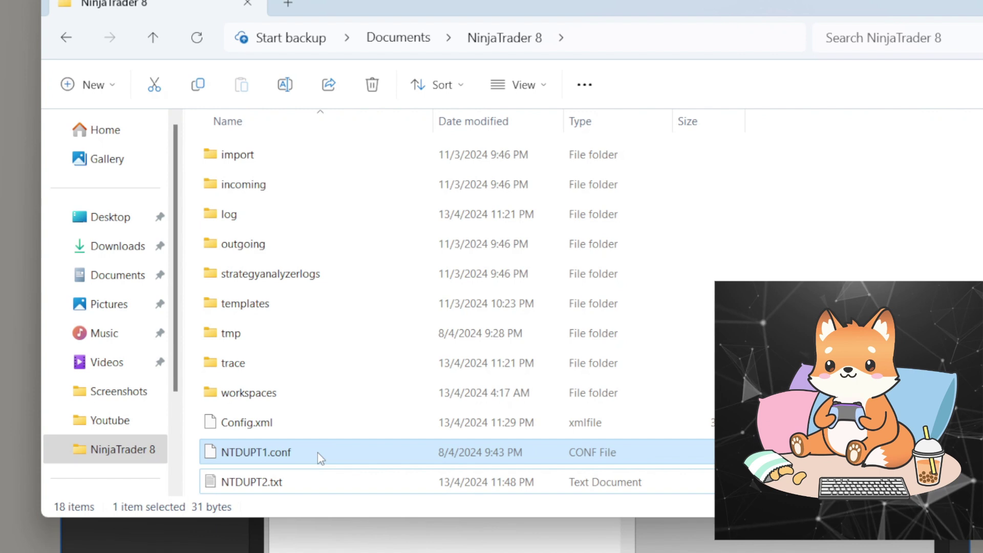
Step: Open NTDUPT2.txt in Notepad and paste in the MasterAccount line copied from NTDUPT1.conf
{"action": "double_click", "coordinate": [265, 483]}
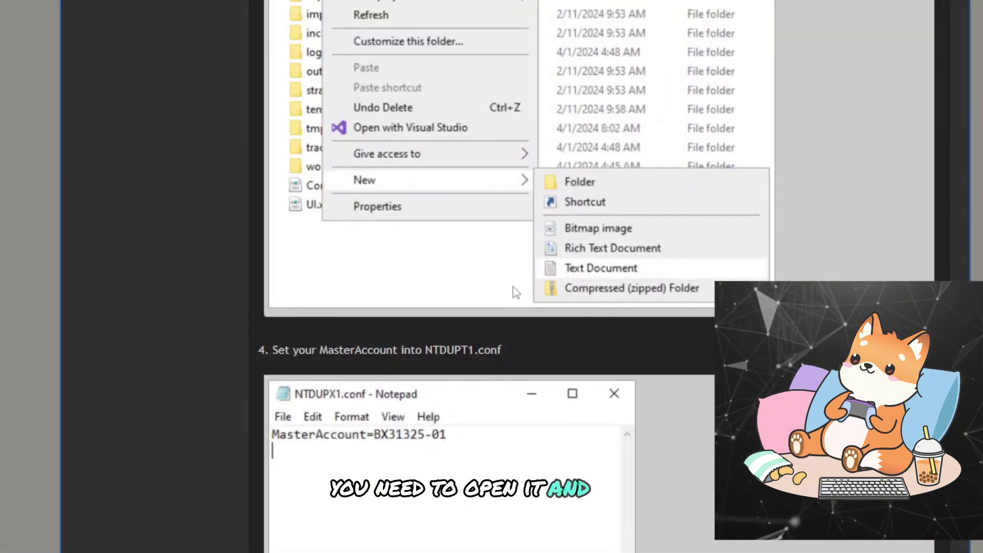
{"action": "scroll", "coordinate": [516, 293], "scroll_direction": "down", "scroll_amount": 2}
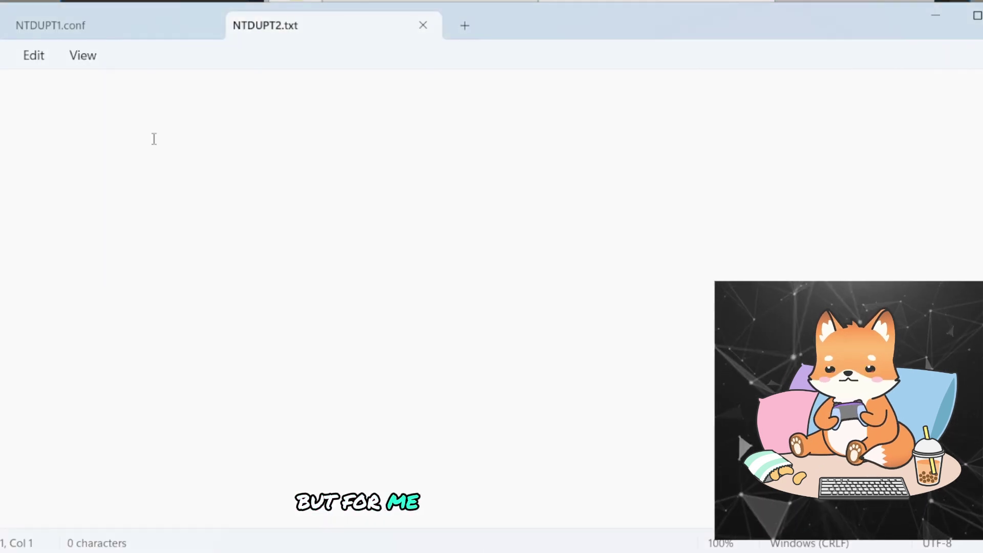
{"action": "left_click", "coordinate": [123, 32]}
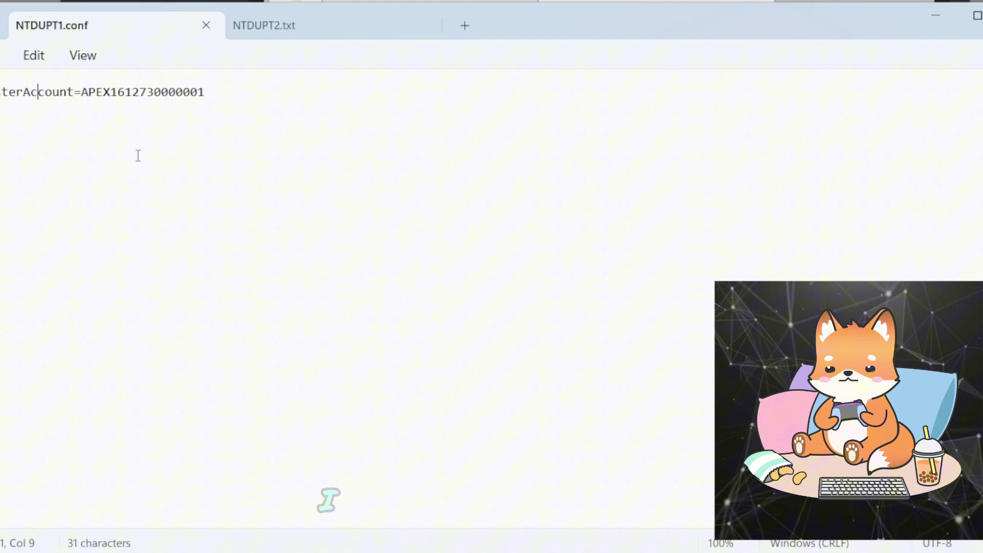
{"action": "left_click_drag", "start_coordinate": [89, 95], "coordinate": [215, 99]}
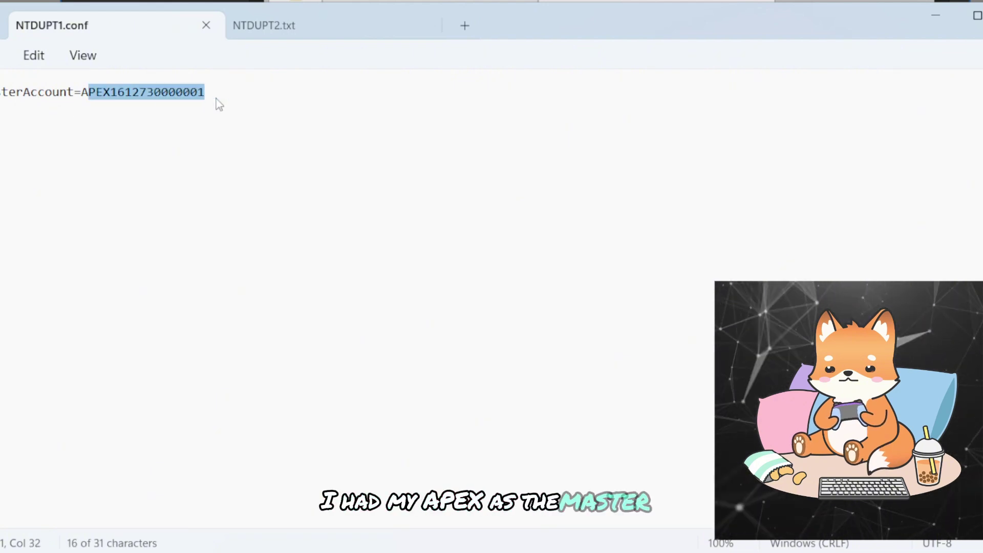
{"action": "left_click", "coordinate": [203, 96]}
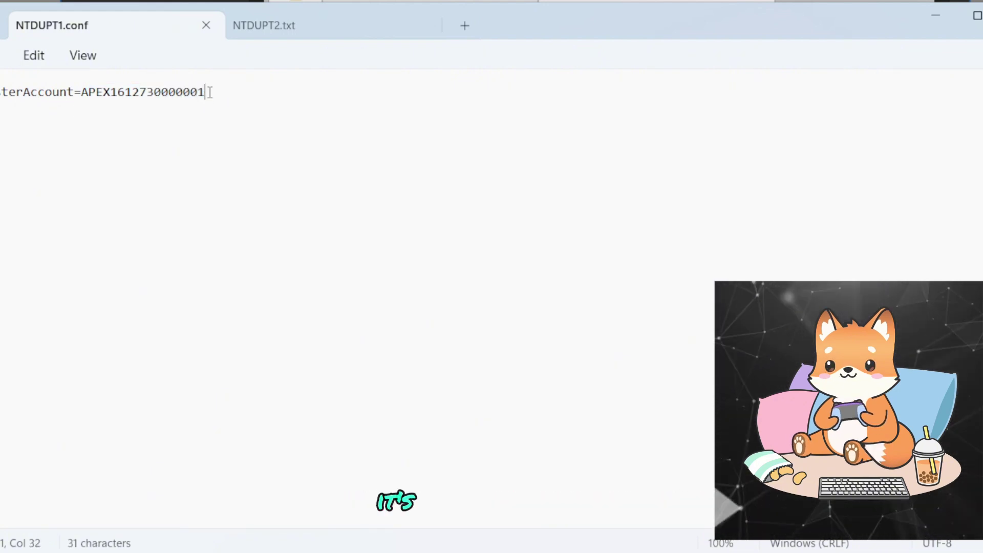
{"action": "key", "text": "ctrl+a"}
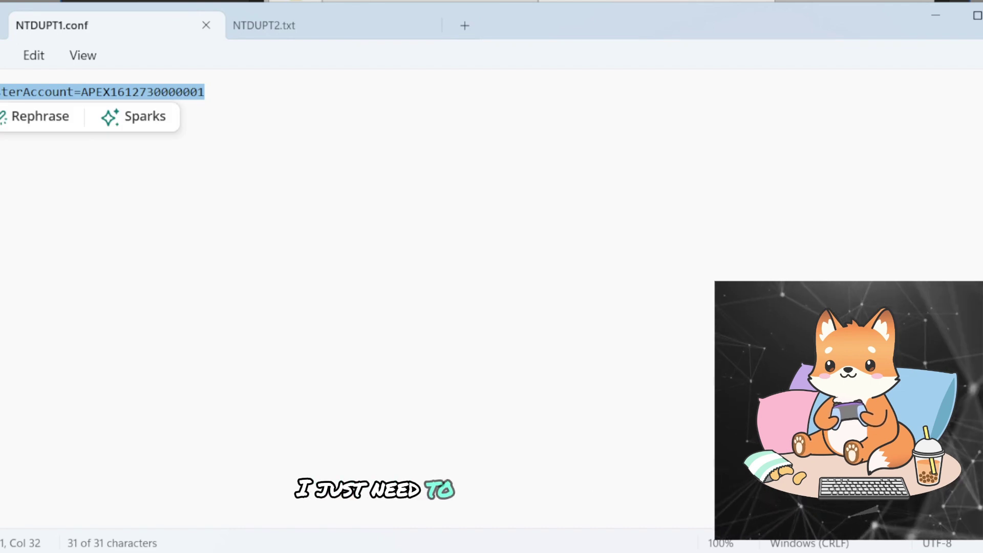
{"action": "left_click", "coordinate": [320, 28]}
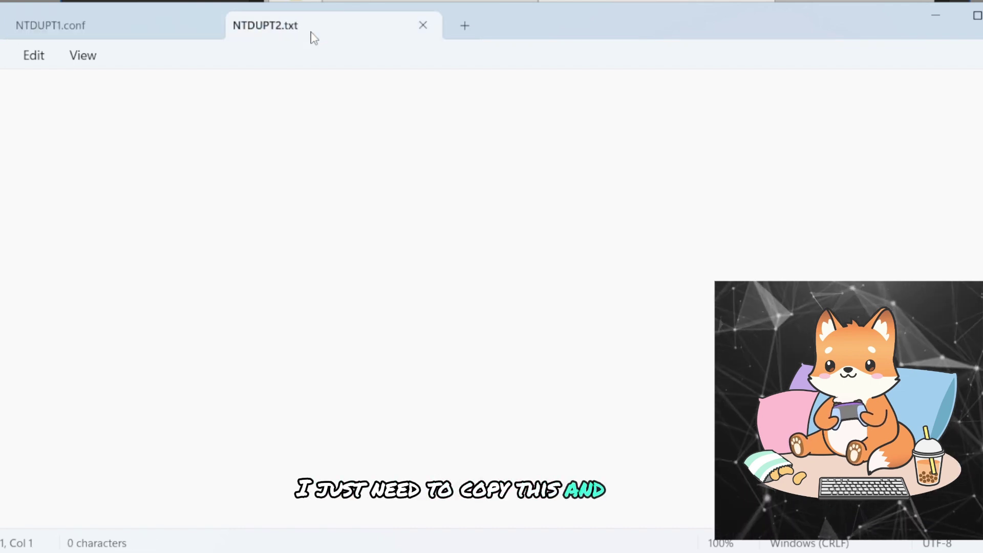
{"action": "key", "text": "ctrl+v"}
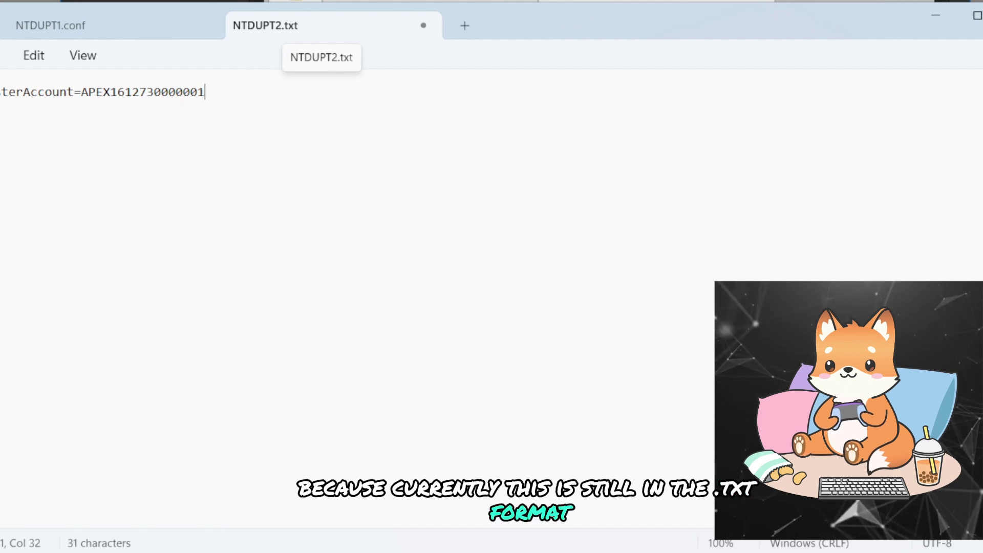
{"action": "key", "text": "alt+f"}
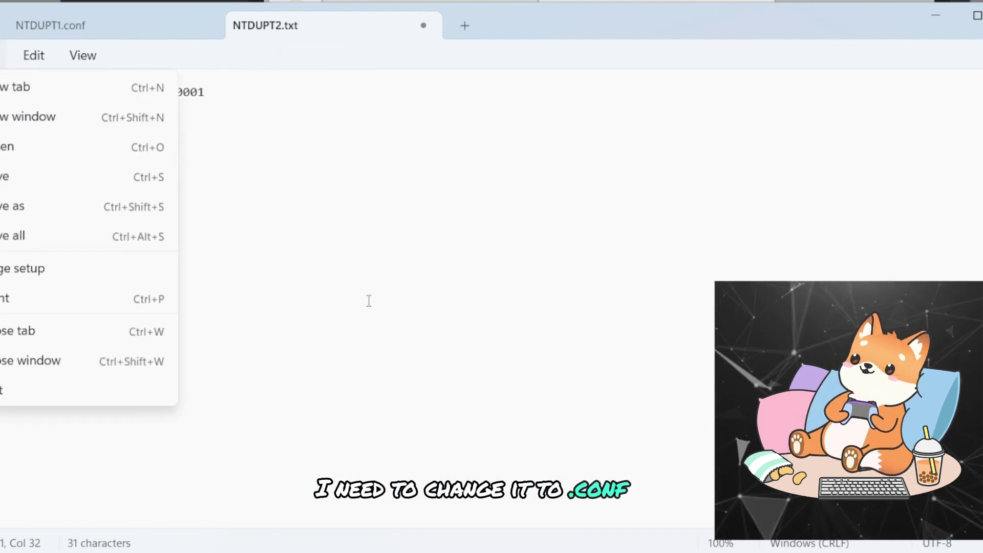
Step: Save the file as NTDUPT2.conf using the All files type
{"action": "left_click", "coordinate": [19, 207]}
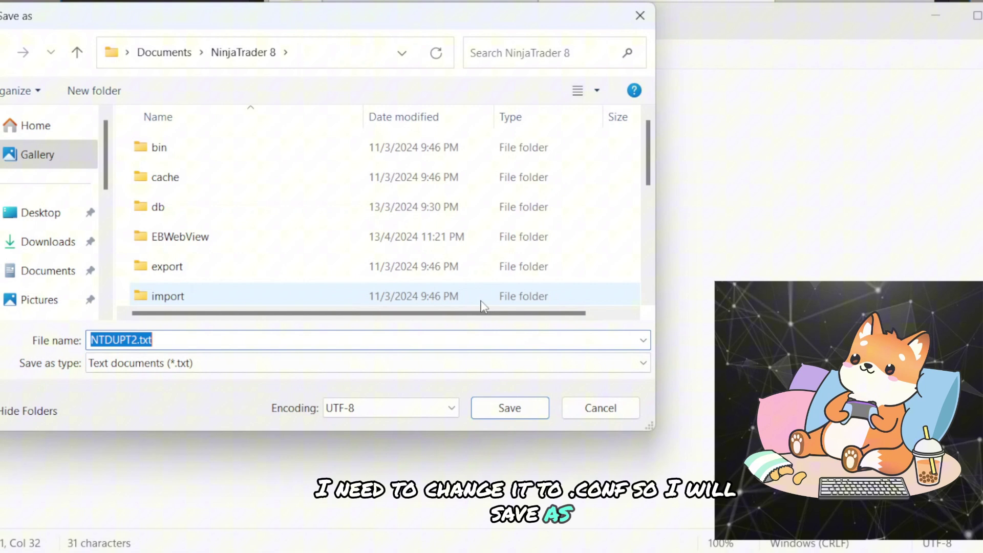
{"action": "left_click", "coordinate": [250, 370]}
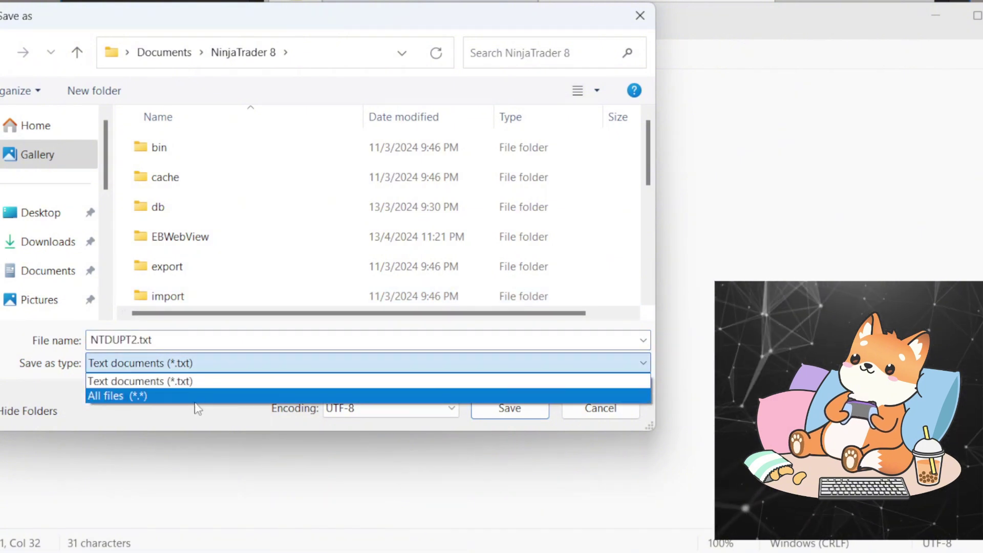
{"action": "left_click", "coordinate": [197, 398]}
{"action": "double_click", "coordinate": [166, 339]}
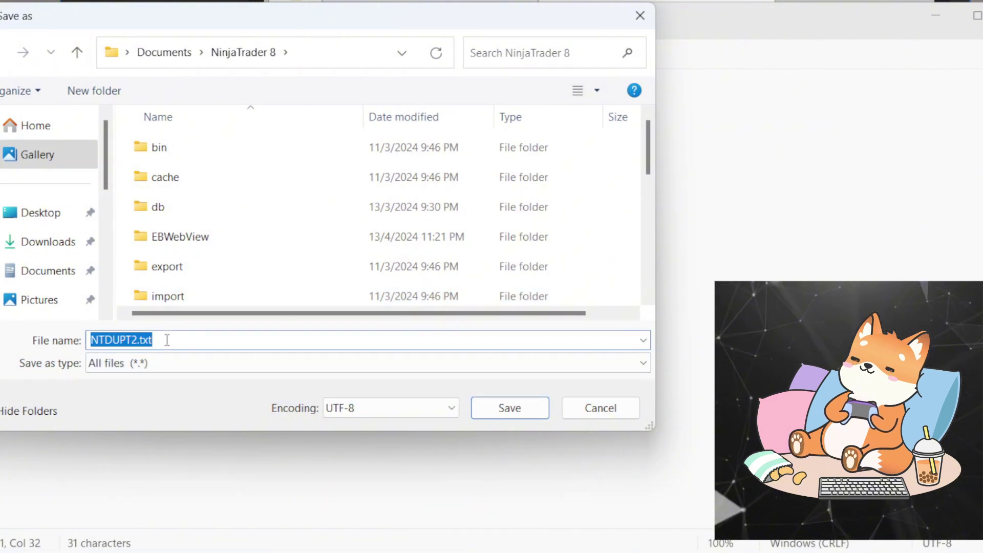
{"action": "key", "text": "BackSpace"}
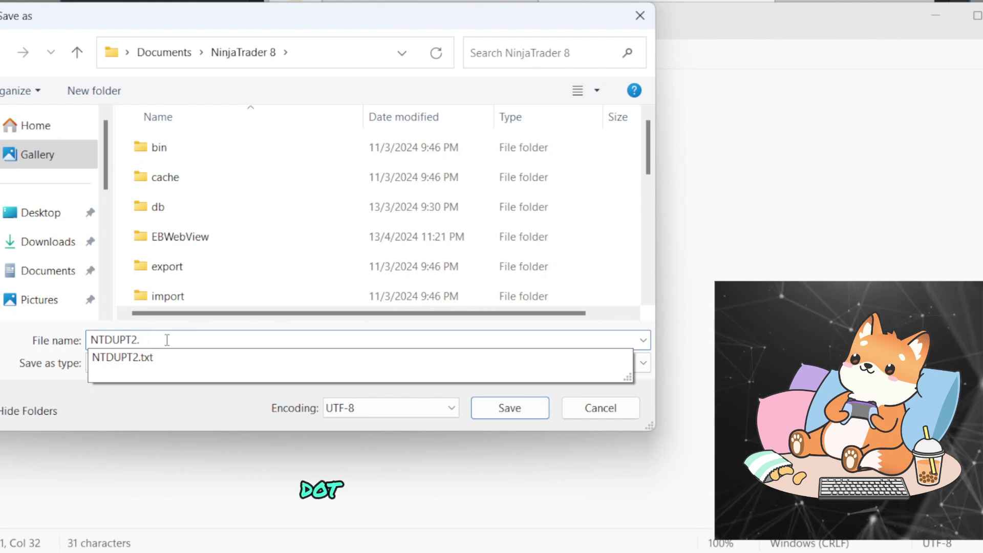
{"action": "type", "text": "conf"}
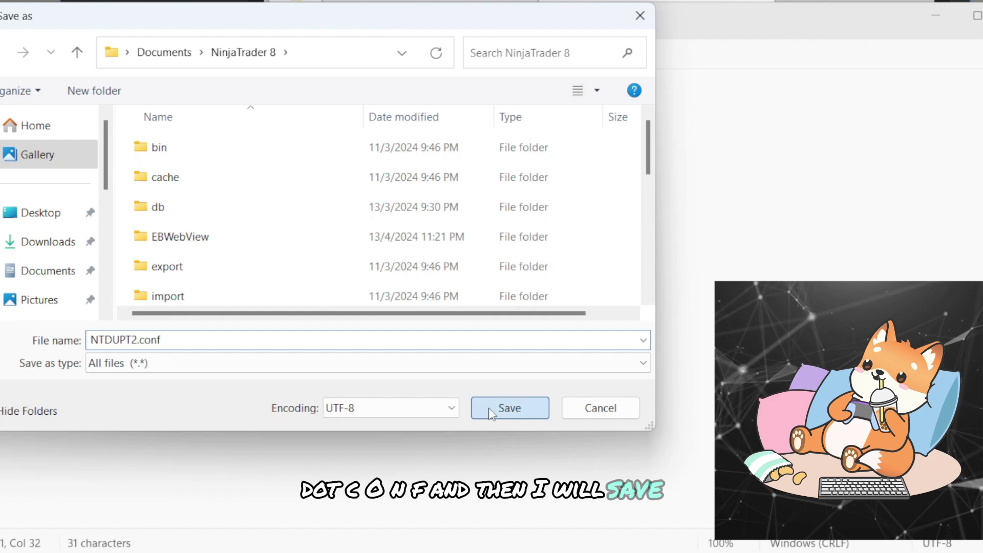
{"action": "left_click", "coordinate": [506, 408]}
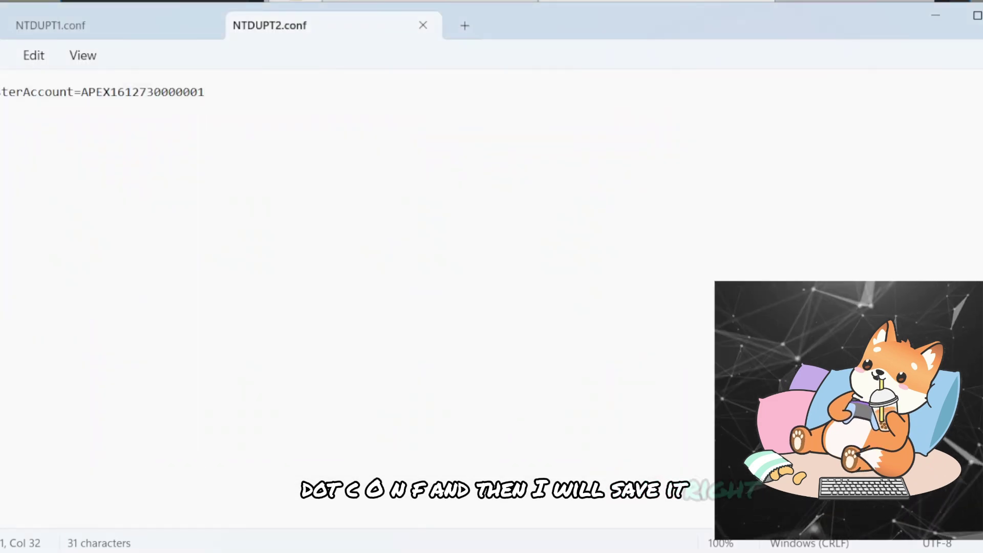
Step: Delete NTDUPT2.conf and NTDUPT2.txt from the NinjaTrader 8 folder, then select NTDUPT1.conf
{"action": "key", "text": "alt+Tab"}
{"action": "scroll", "coordinate": [359, 384], "scroll_direction": "down", "scroll_amount": 1}
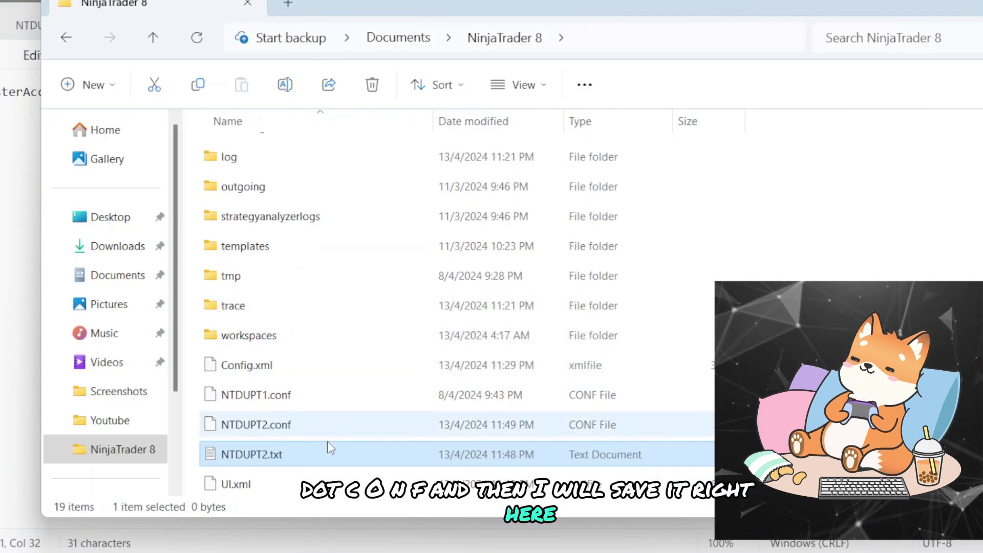
{"action": "left_click", "coordinate": [256, 432]}
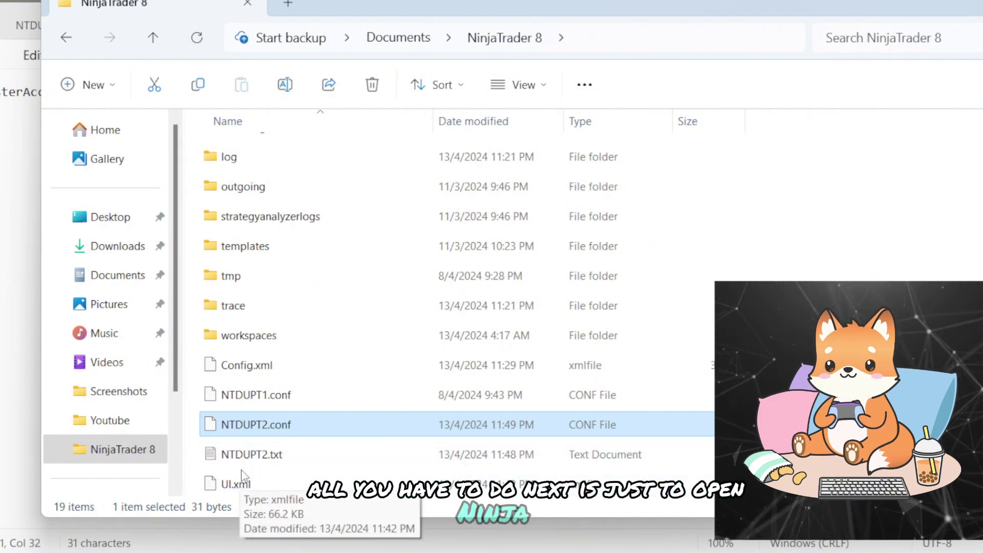
{"action": "left_click", "coordinate": [256, 455], "text": "ctrl"}
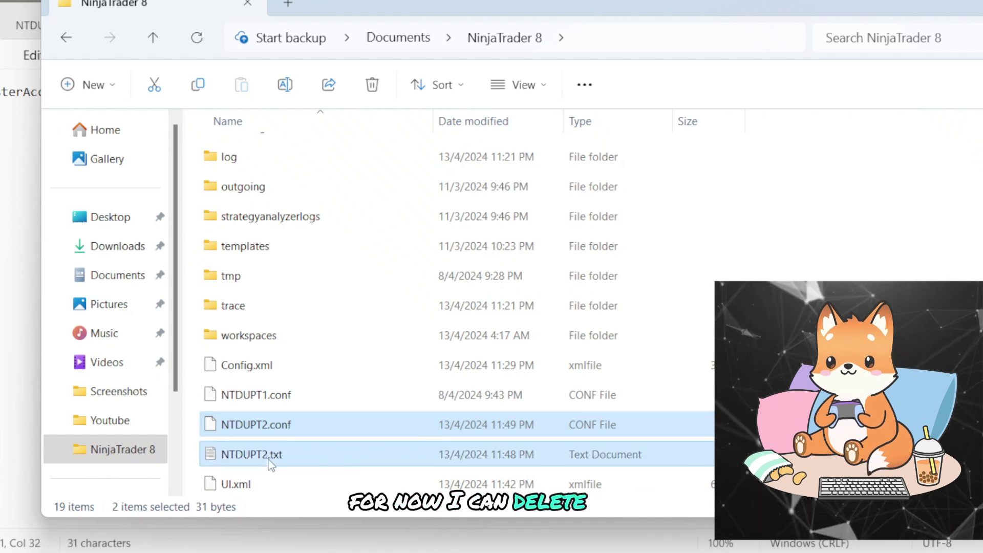
{"action": "key", "text": "Delete"}
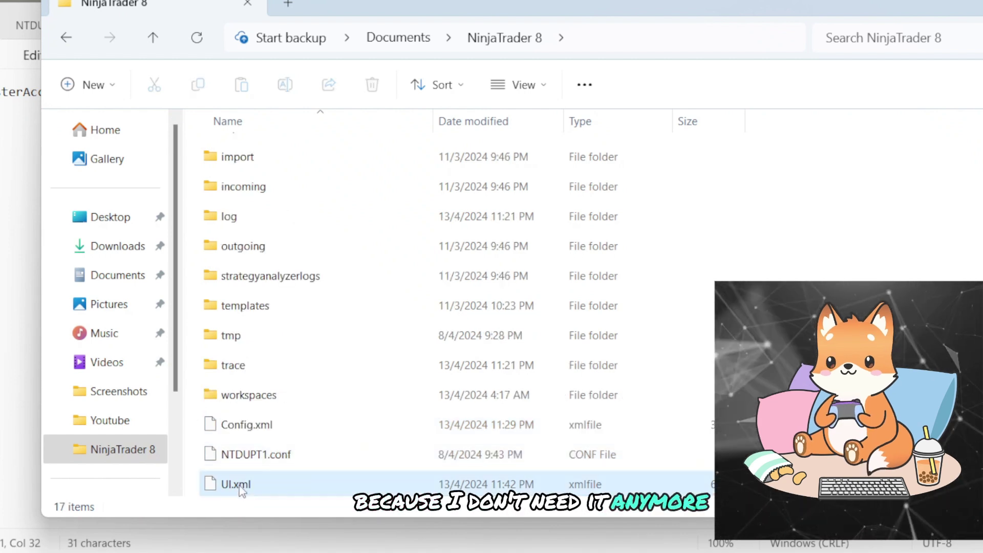
{"action": "left_click", "coordinate": [263, 455]}
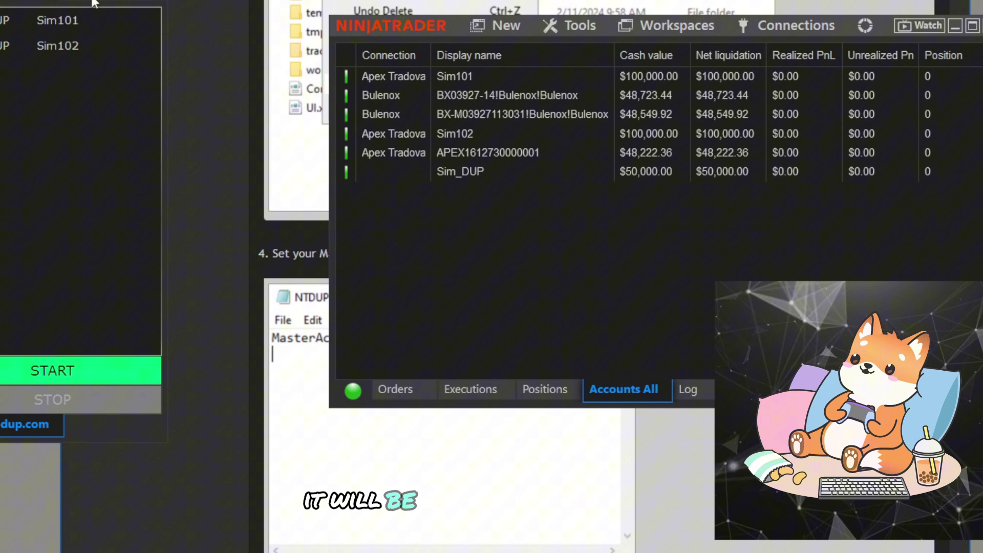
{"action": "left_click_drag", "start_coordinate": [94, 3], "coordinate": [238, 26]}
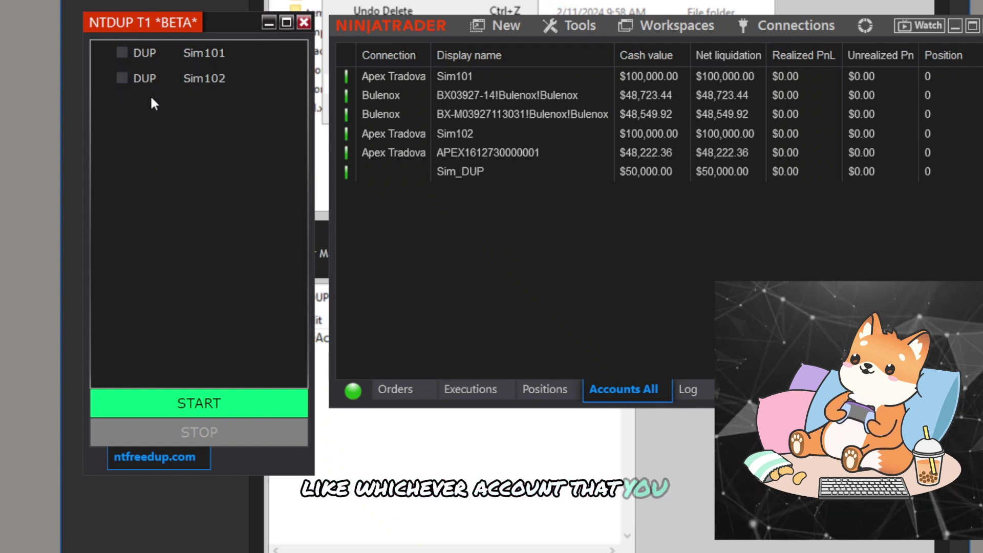
{"action": "left_click", "coordinate": [123, 80]}
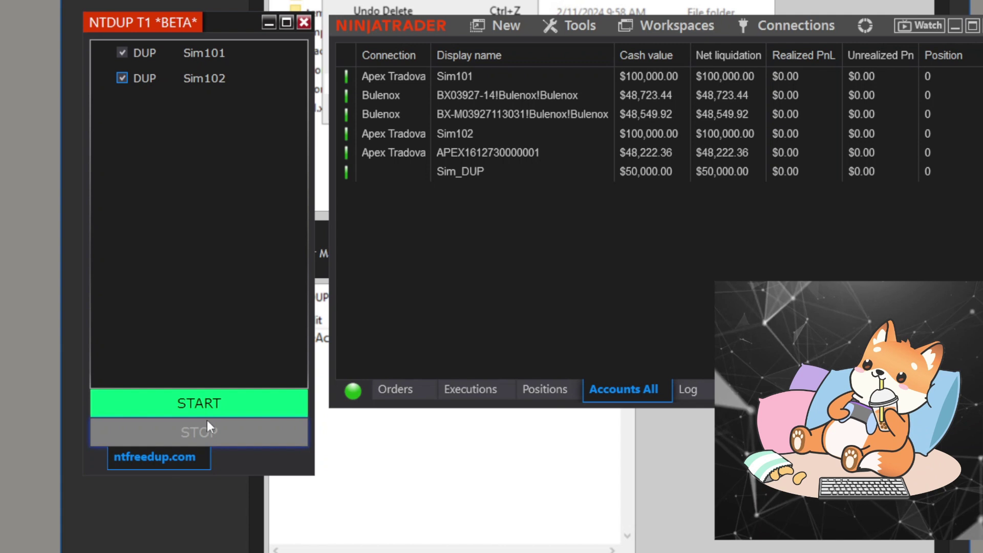
{"action": "left_click", "coordinate": [202, 403]}
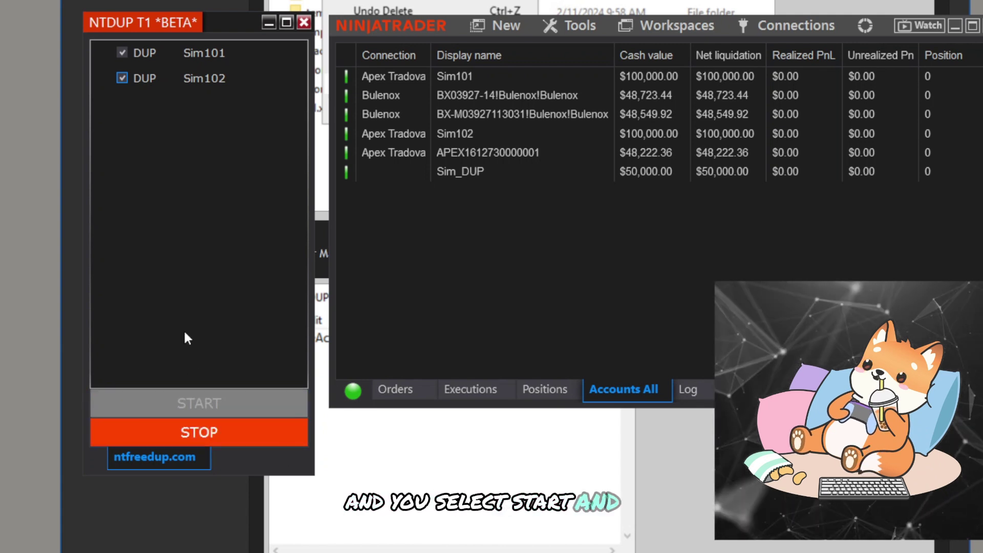
{"action": "left_click", "coordinate": [201, 438]}
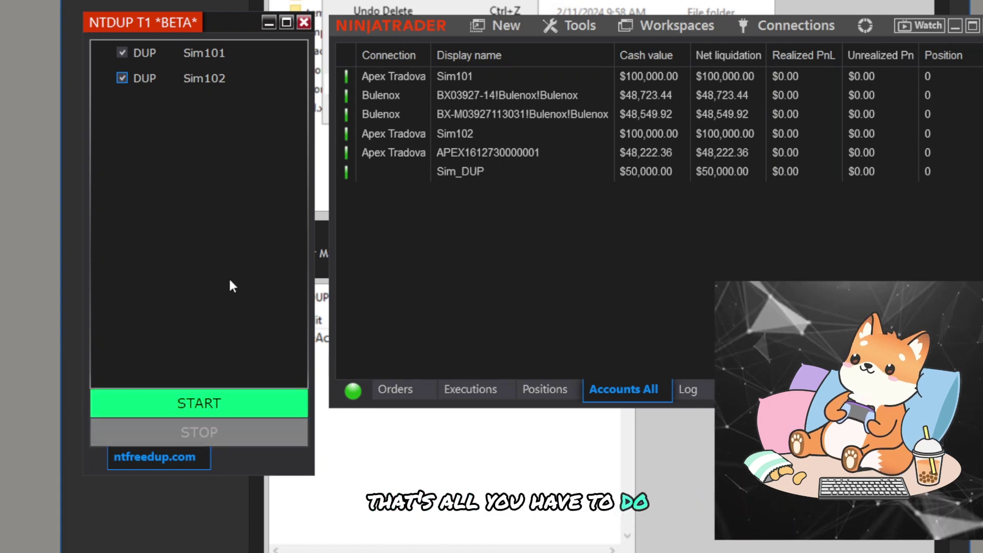
{"action": "left_click", "coordinate": [132, 58]}
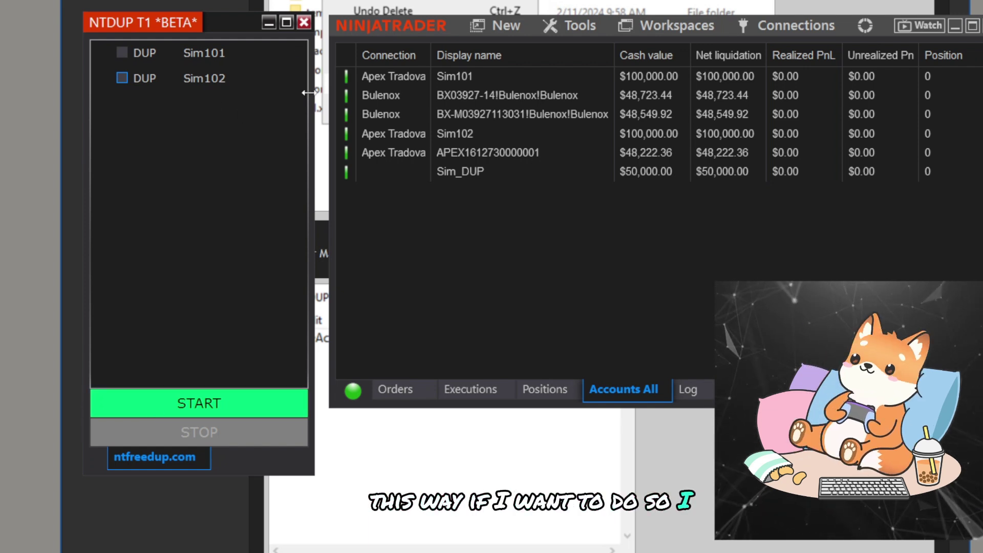
Step: Relaunch NTDUP T1 from Tools, tick the Bulenox slave accounts and press START
{"action": "left_click", "coordinate": [304, 23]}
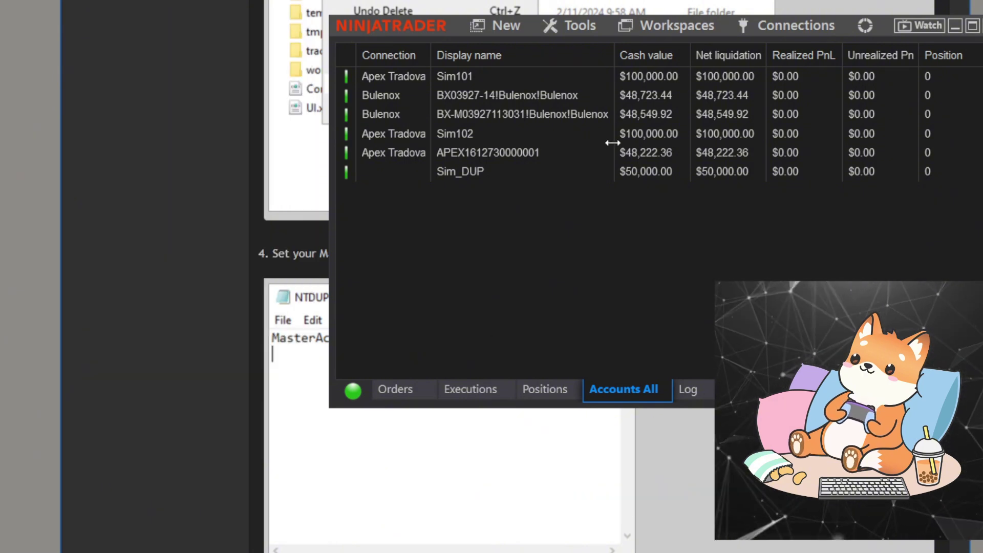
{"action": "left_click", "coordinate": [573, 29]}
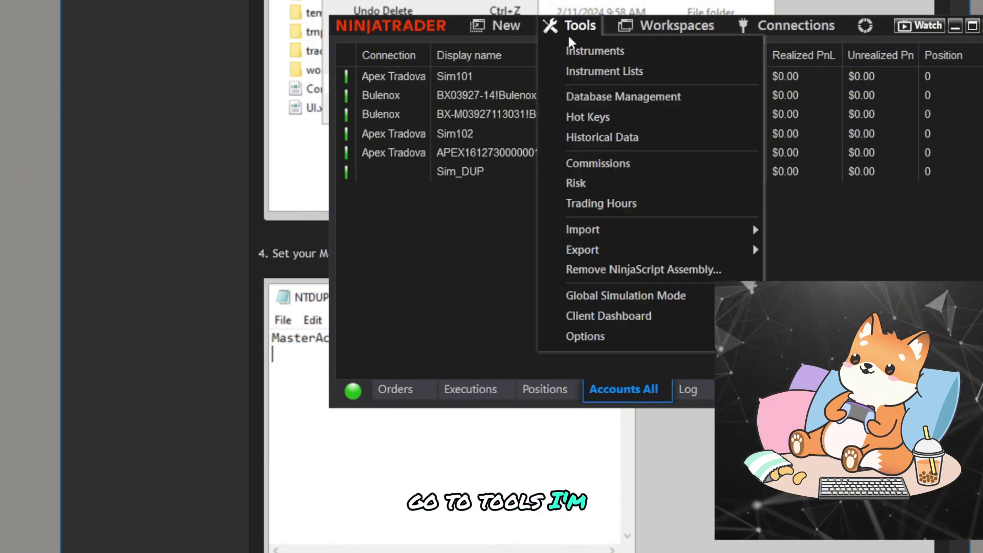
{"action": "mouse_move", "coordinate": [506, 30]}
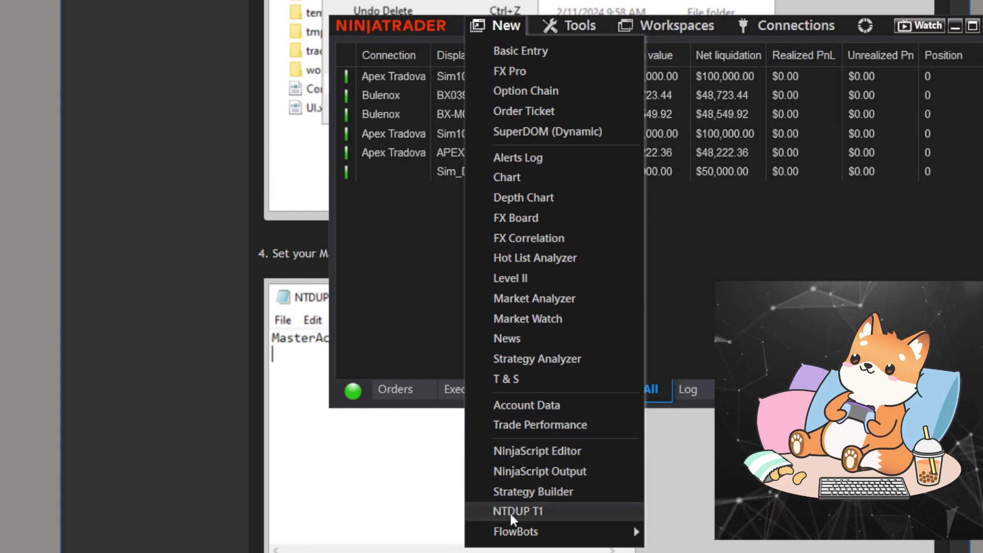
{"action": "left_click", "coordinate": [529, 510]}
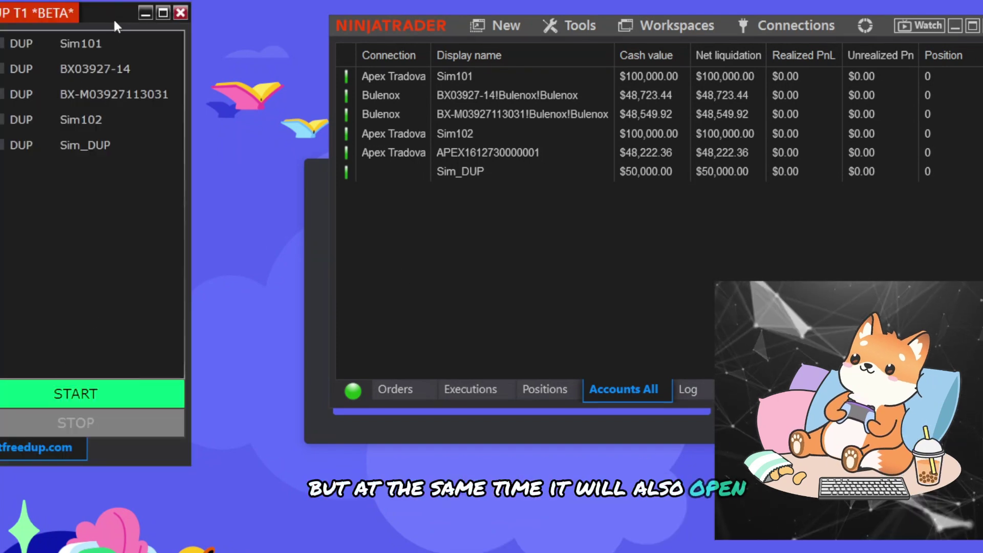
{"action": "left_click_drag", "start_coordinate": [115, 26], "coordinate": [204, 22]}
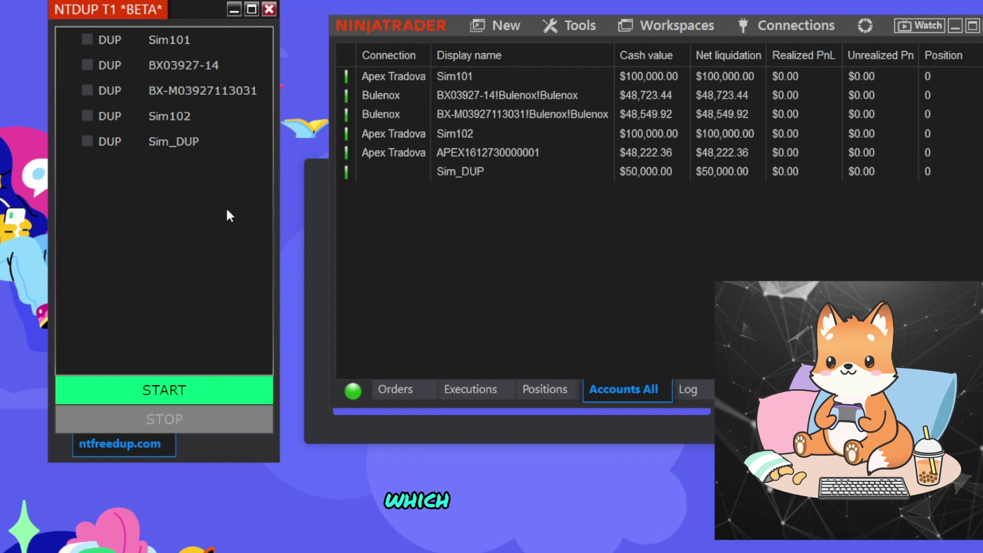
{"action": "left_click", "coordinate": [88, 66]}
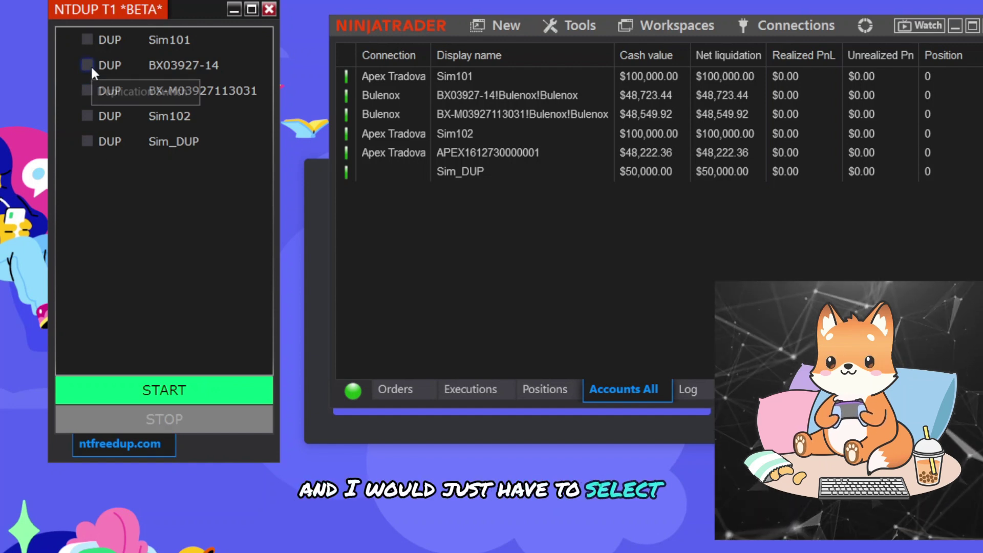
{"action": "left_click", "coordinate": [159, 395]}
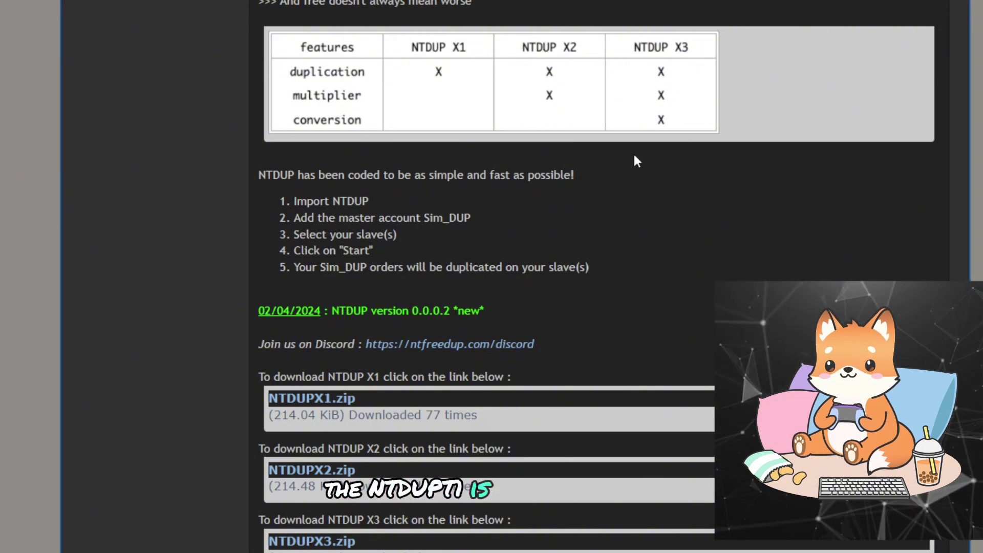
Step: Scroll the NTDUP forum post to the feature tables and numbered setup steps
{"action": "scroll", "coordinate": [632, 195], "scroll_direction": "up", "scroll_amount": 3}
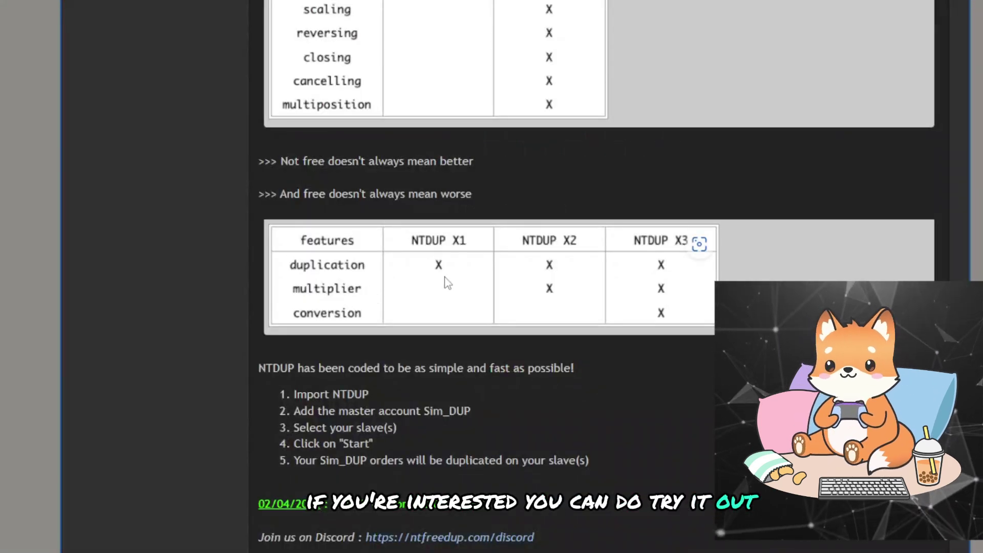
Step: Scroll back to the banner and introduction of the [NEW] NT DUP [NEW] post
{"action": "scroll", "coordinate": [444, 284], "scroll_direction": "down", "scroll_amount": 2}
{"action": "scroll", "coordinate": [435, 285], "scroll_direction": "up", "scroll_amount": 12}
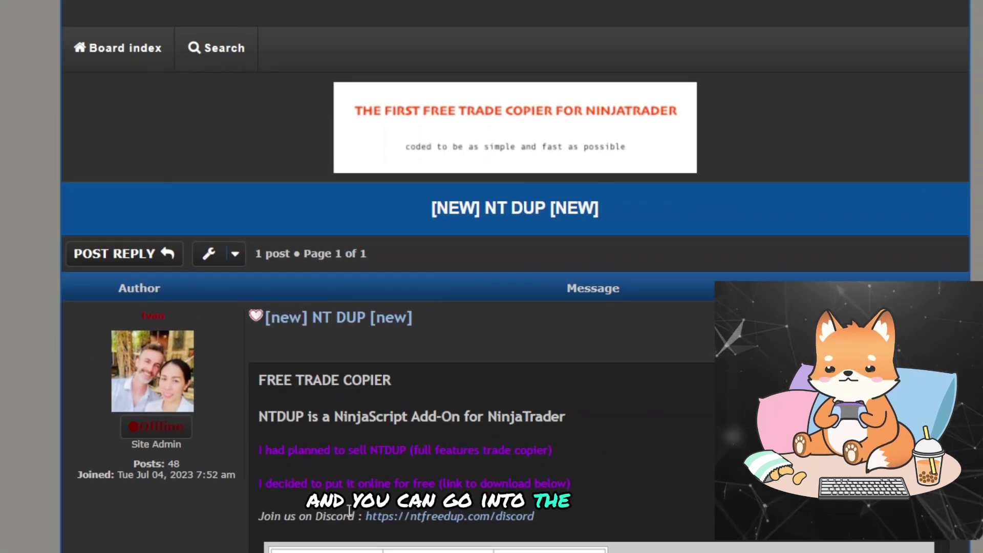
{"action": "scroll", "coordinate": [487, 509], "scroll_direction": "down", "scroll_amount": 2}
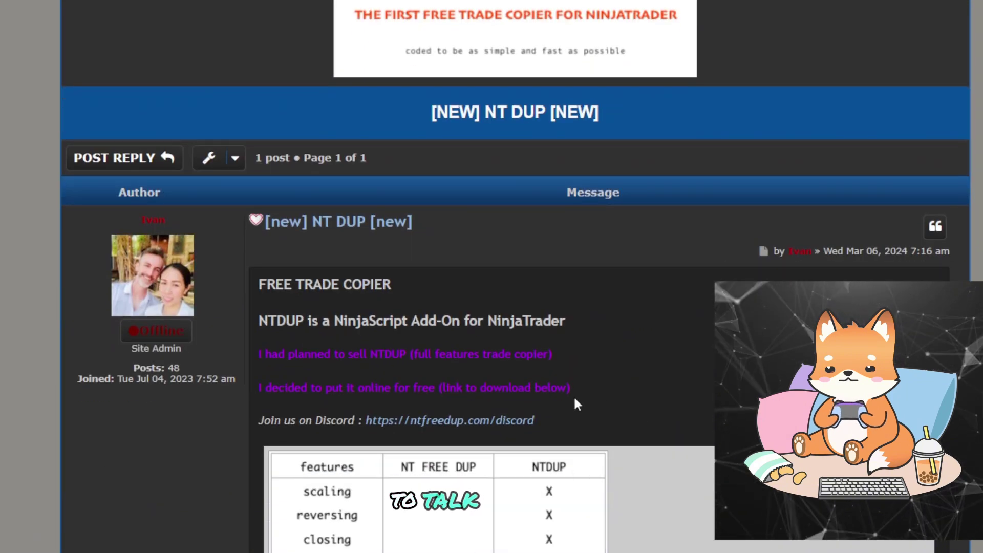